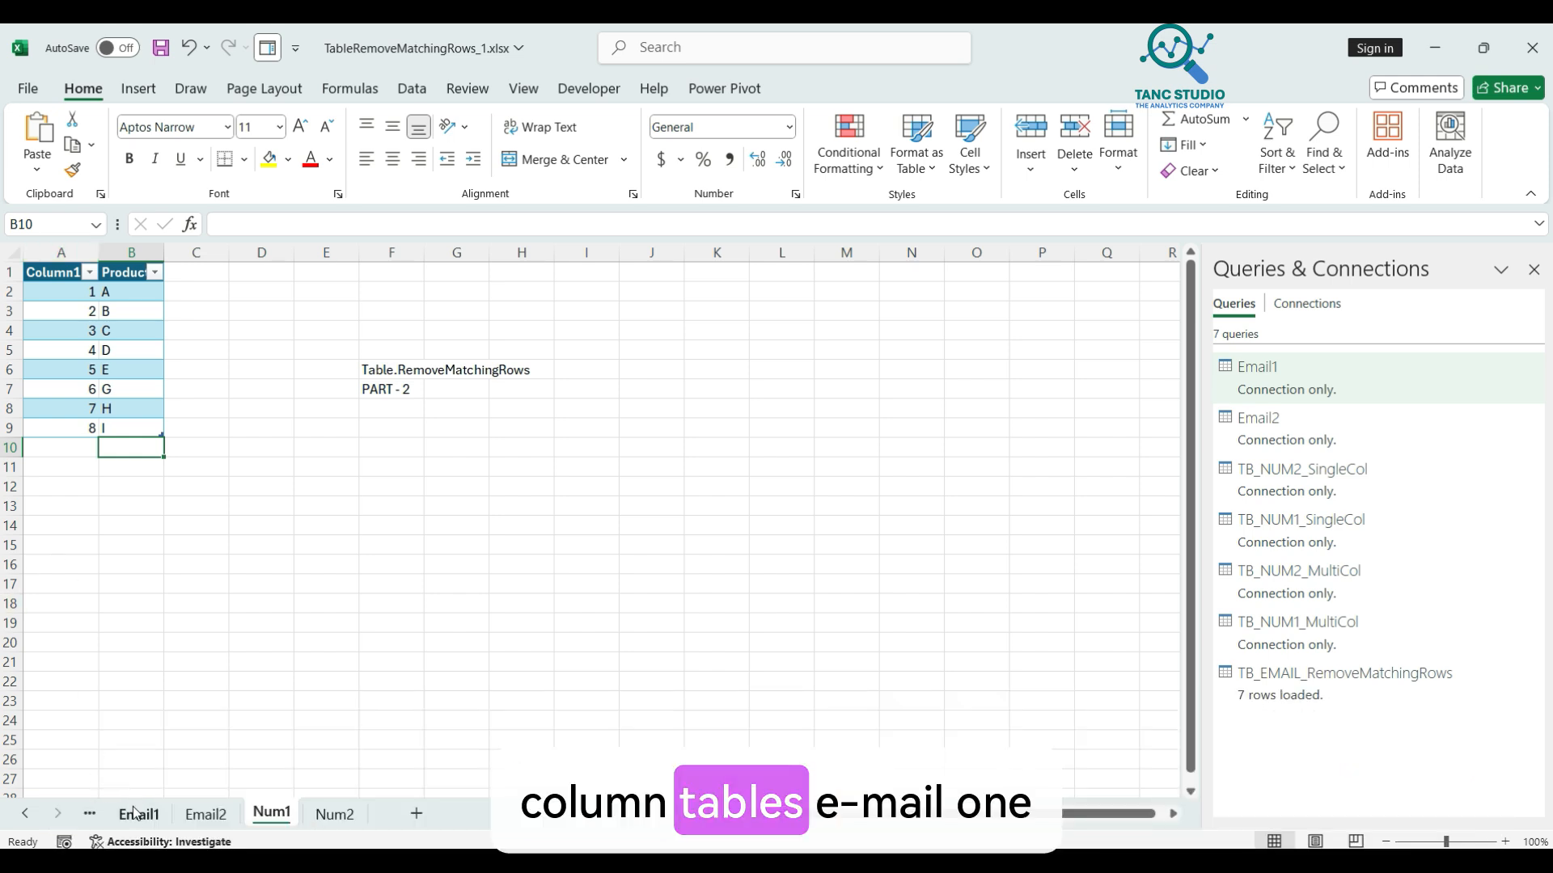
Step: Review the Email1, Email2 and Num1 sheets, widen Num1's Product column, then view the Num2 table
click(136, 813)
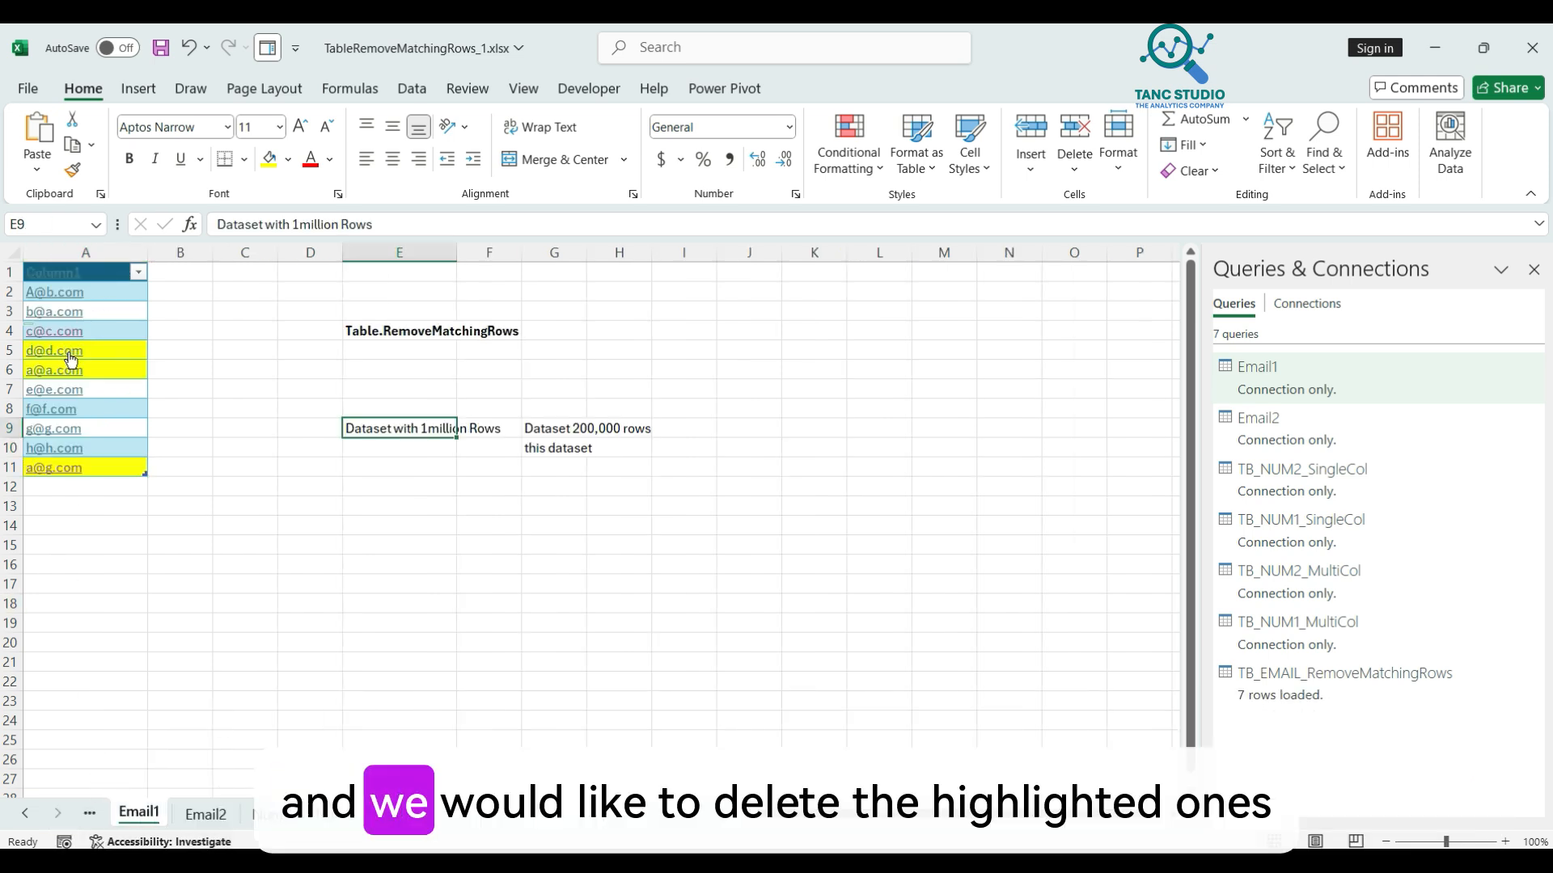
click(205, 813)
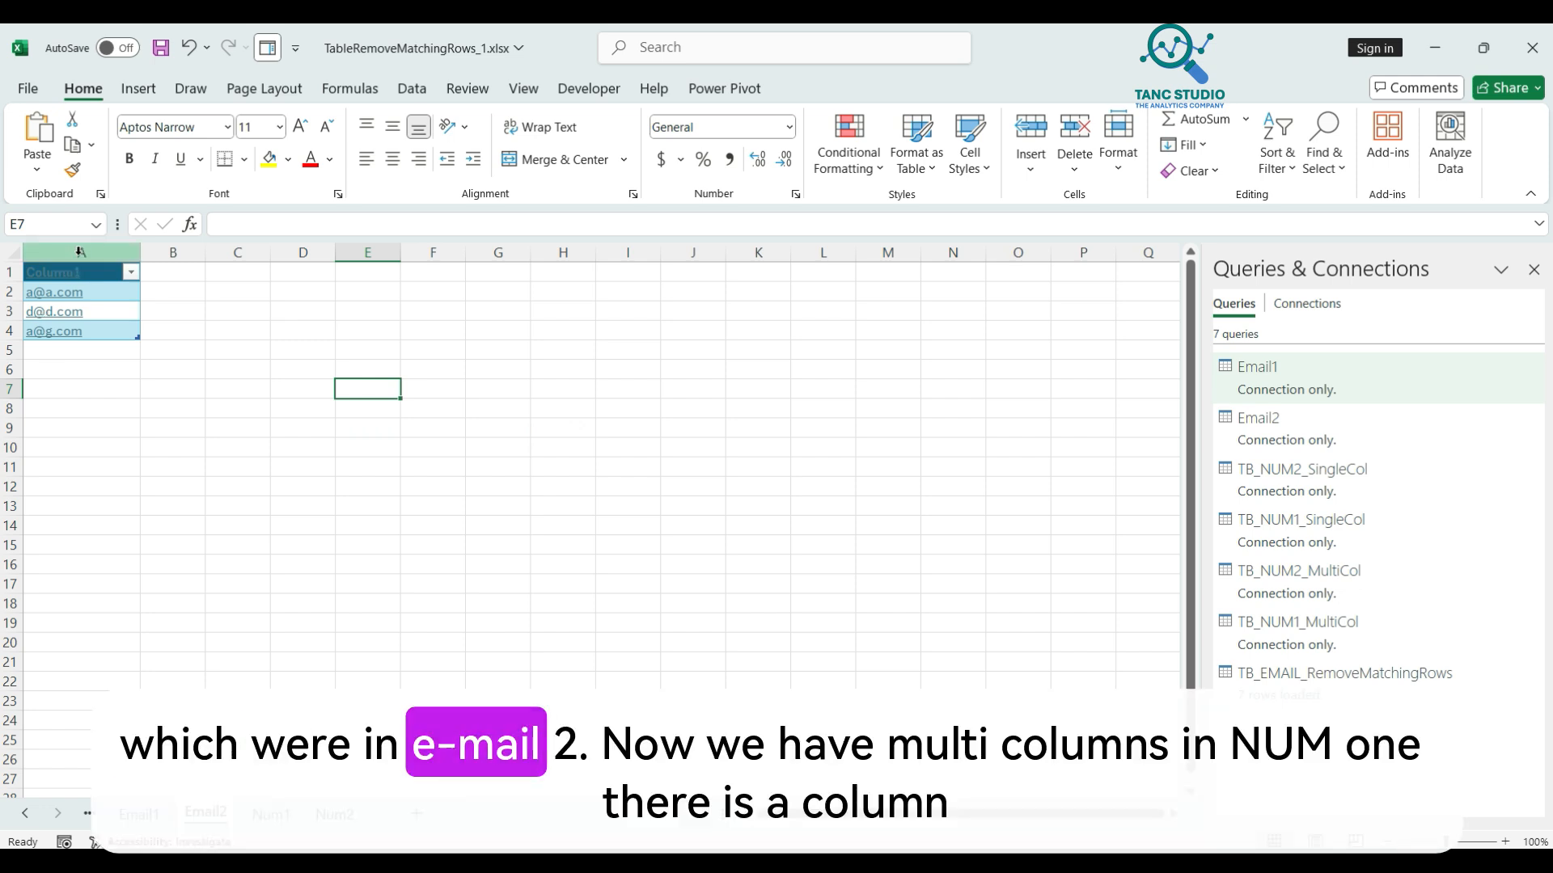
click(271, 813)
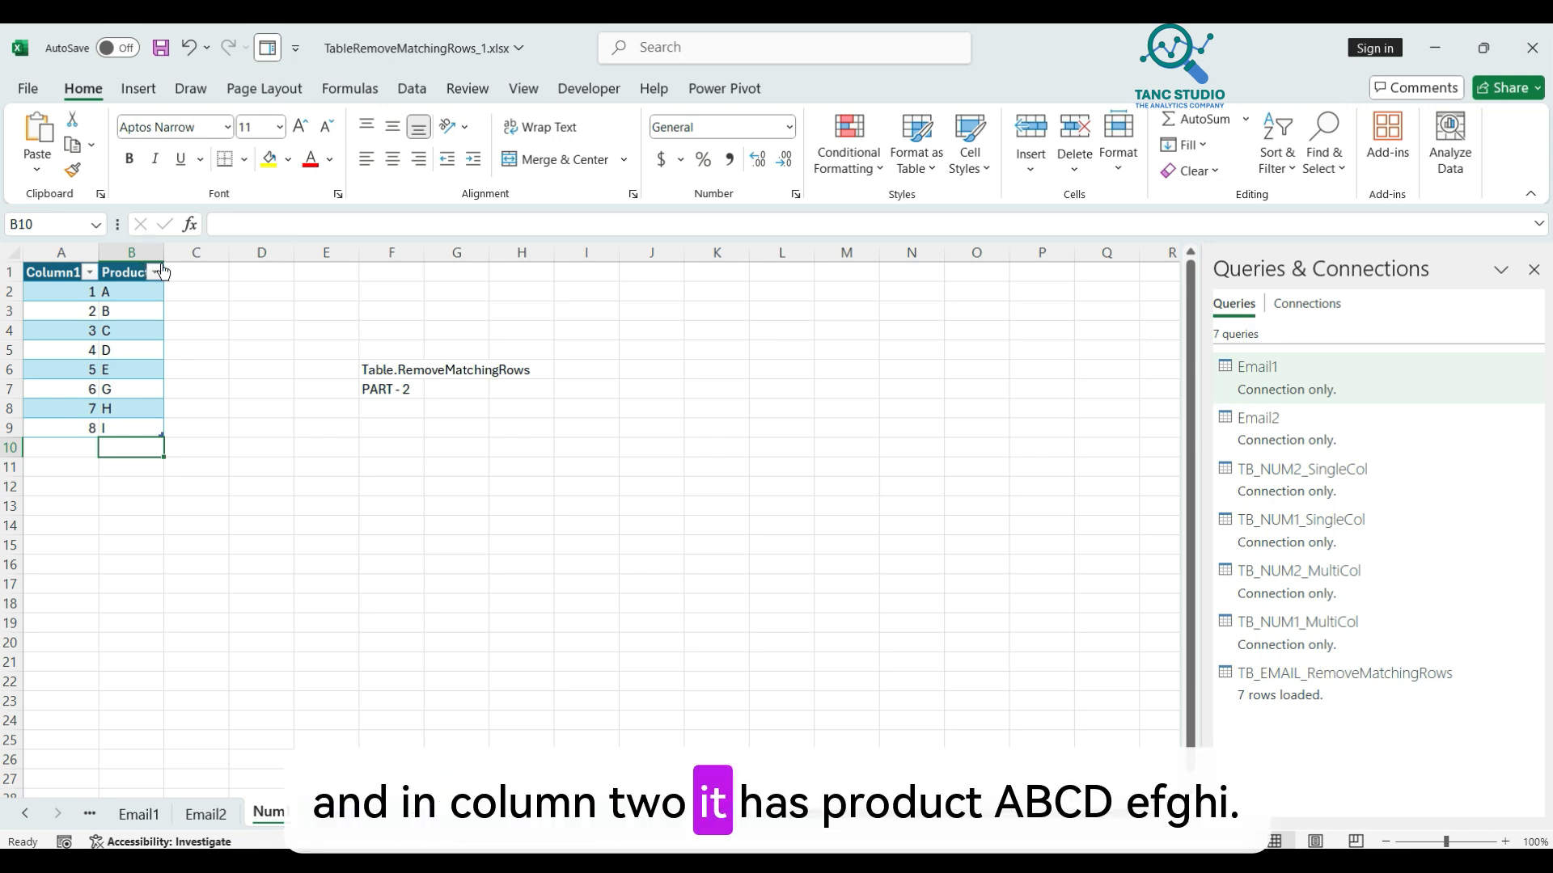
drag(163, 252, 200, 252)
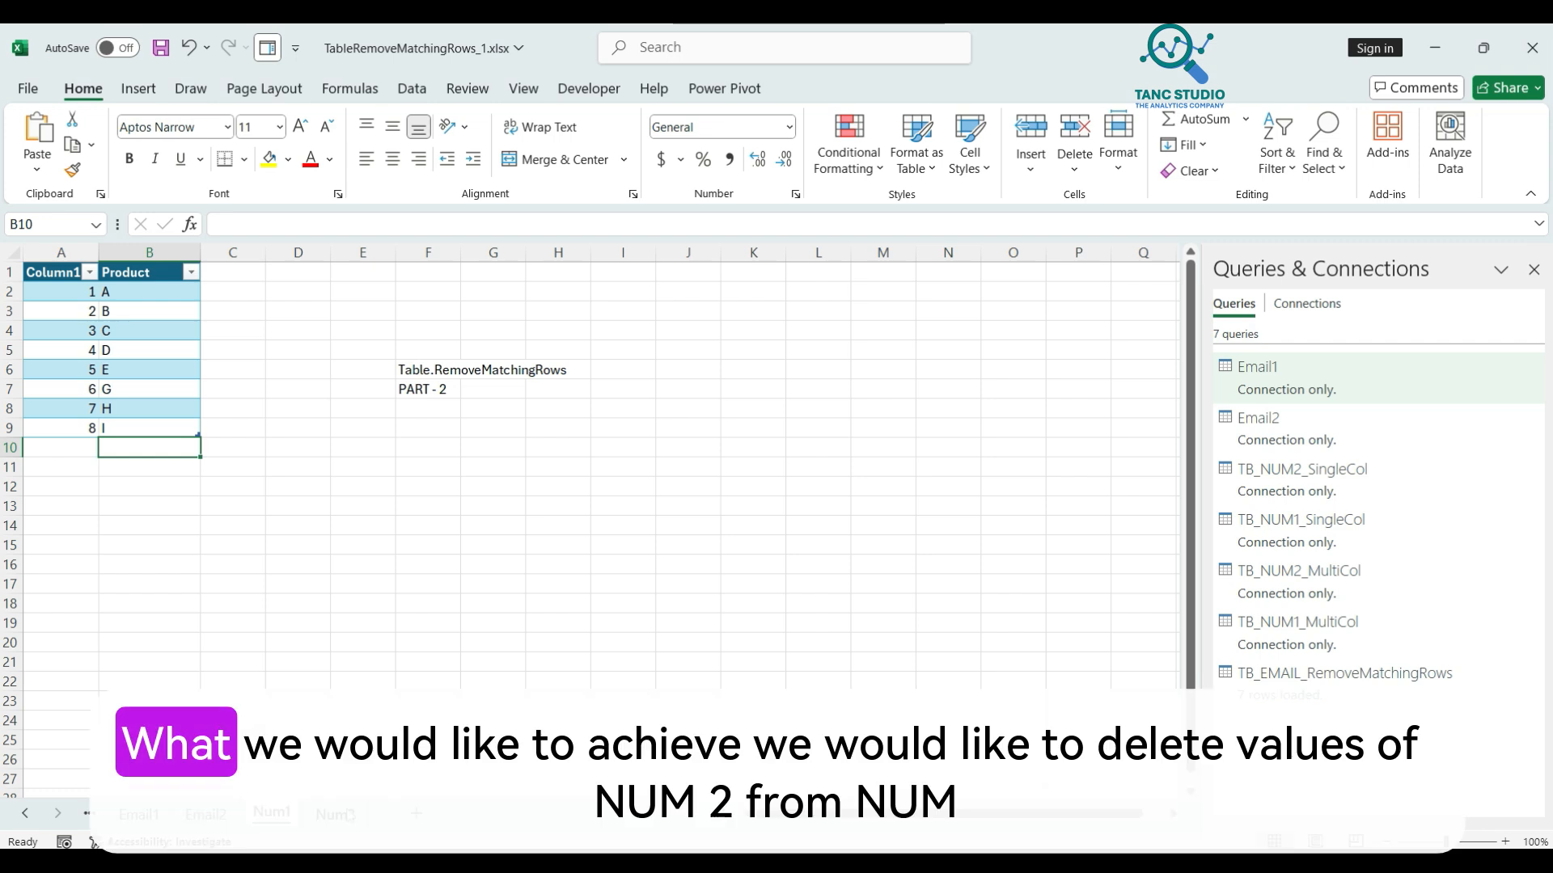
click(348, 814)
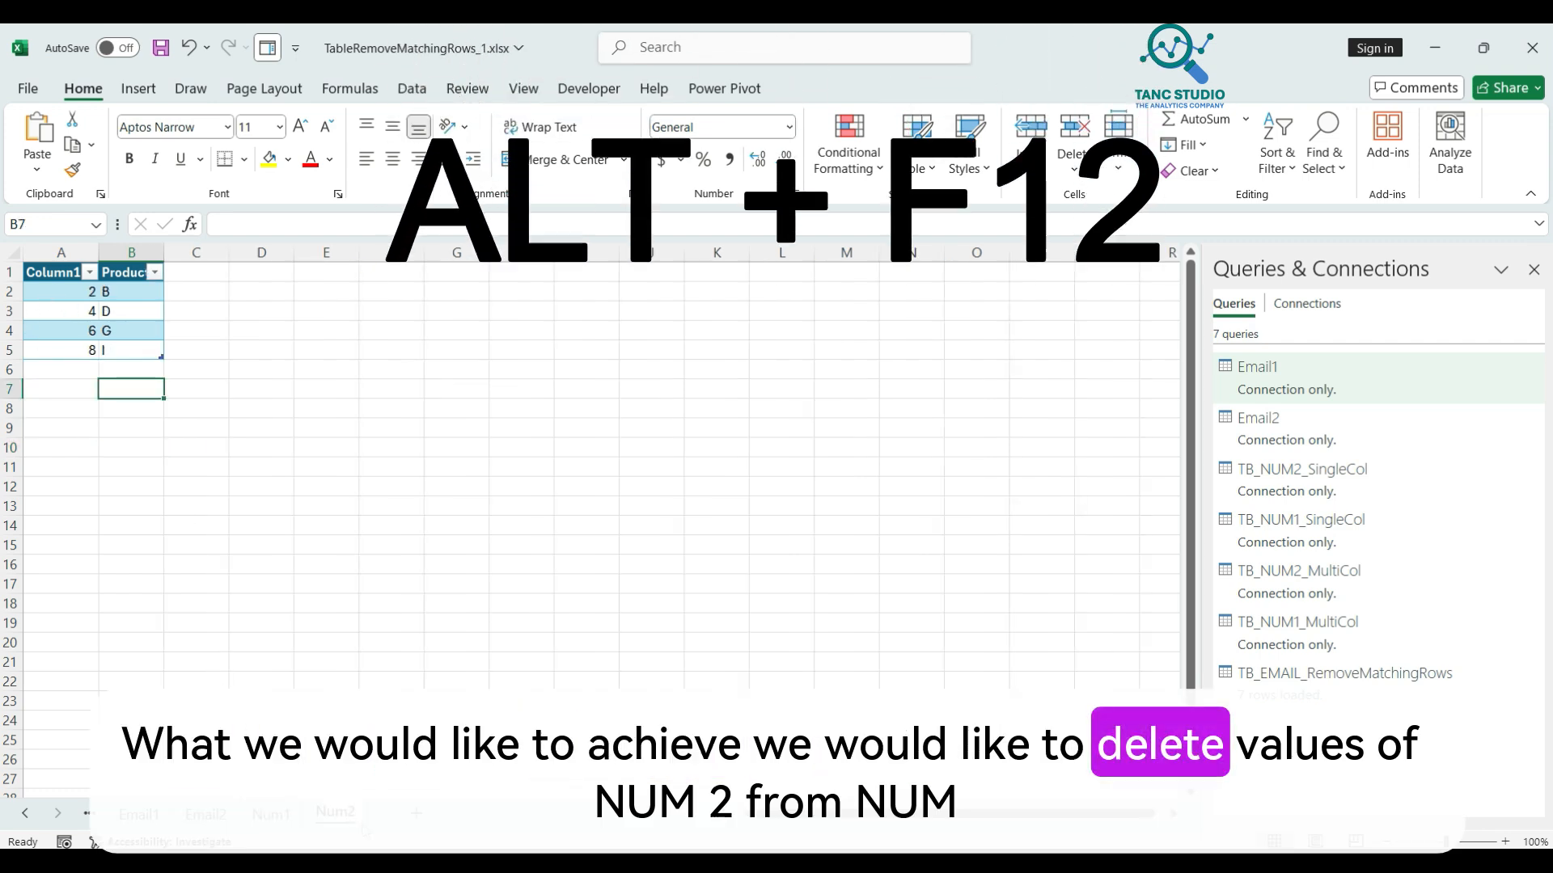
Step: Preview TB_NUM1_MultiCol, then open TB_NUM2_MultiCol showing its Column1, Product and Index columns
click(267, 814)
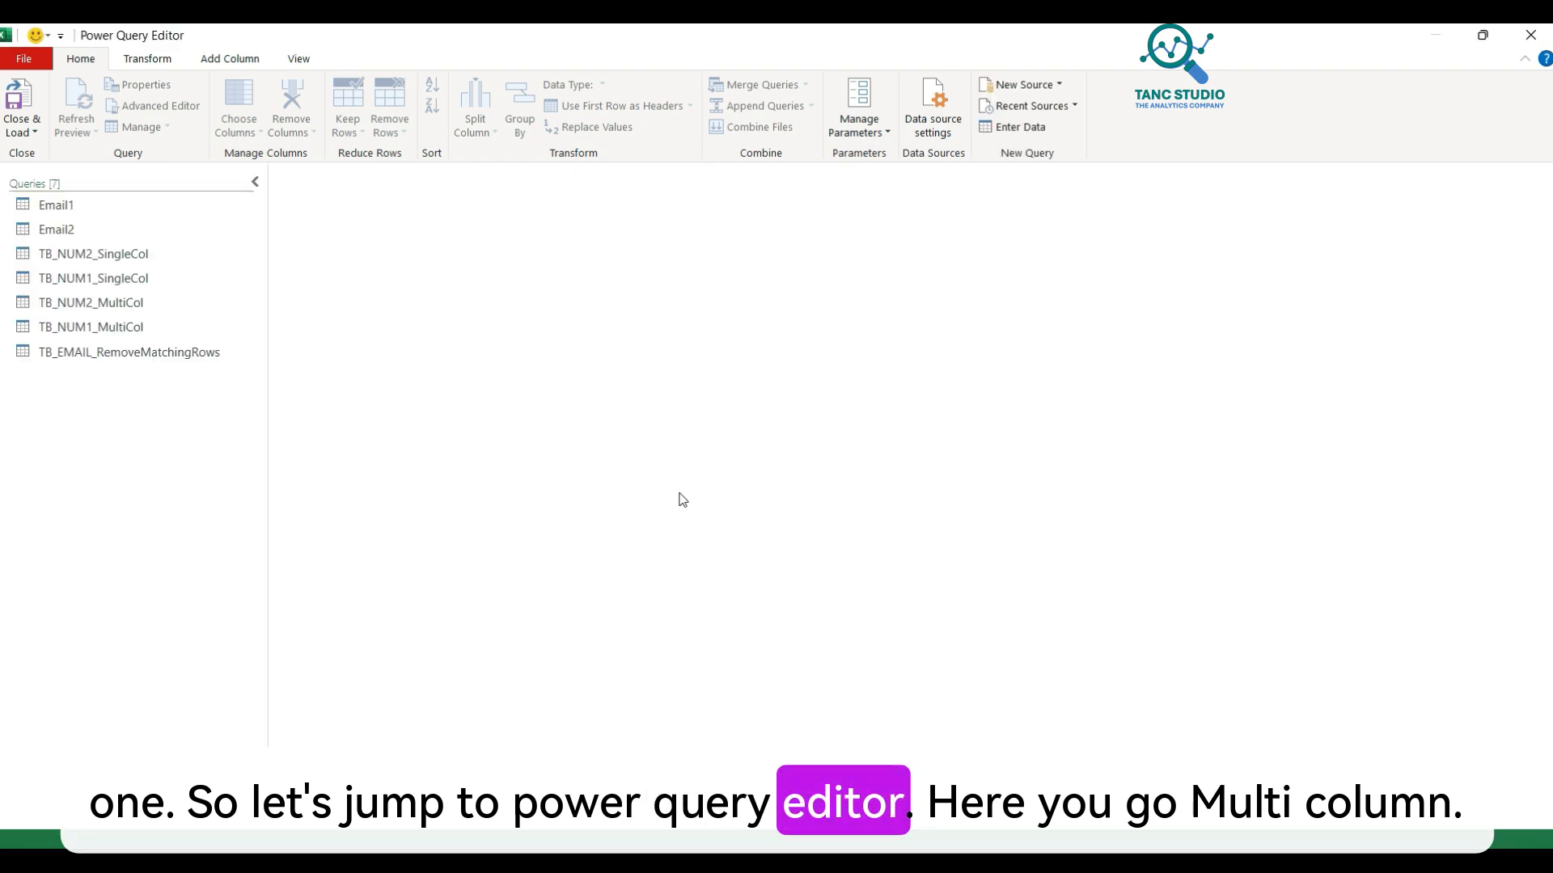
click(115, 323)
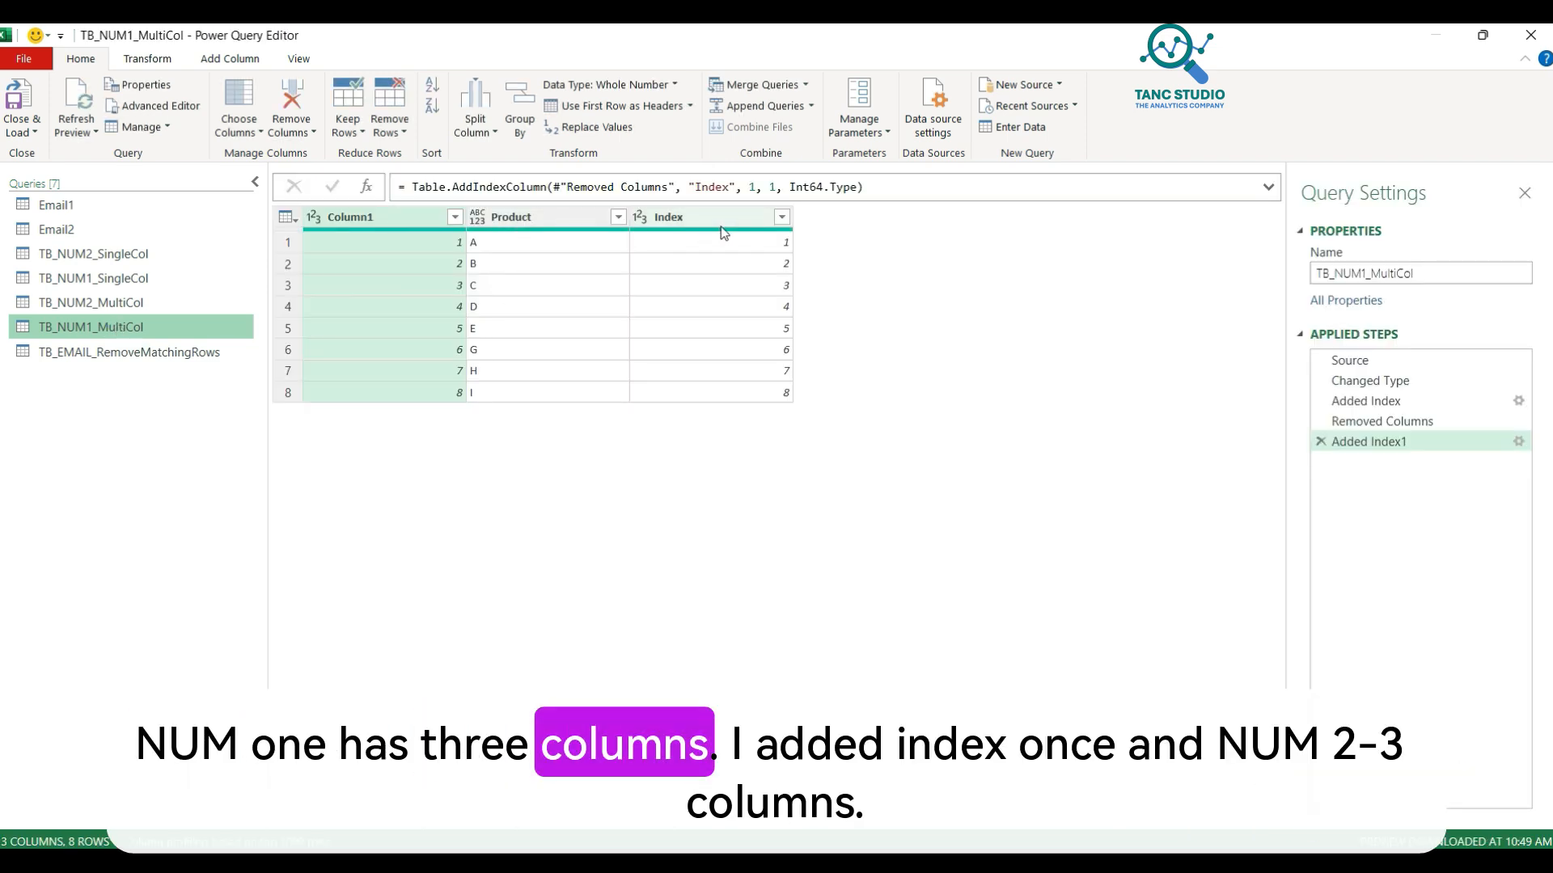
click(89, 307)
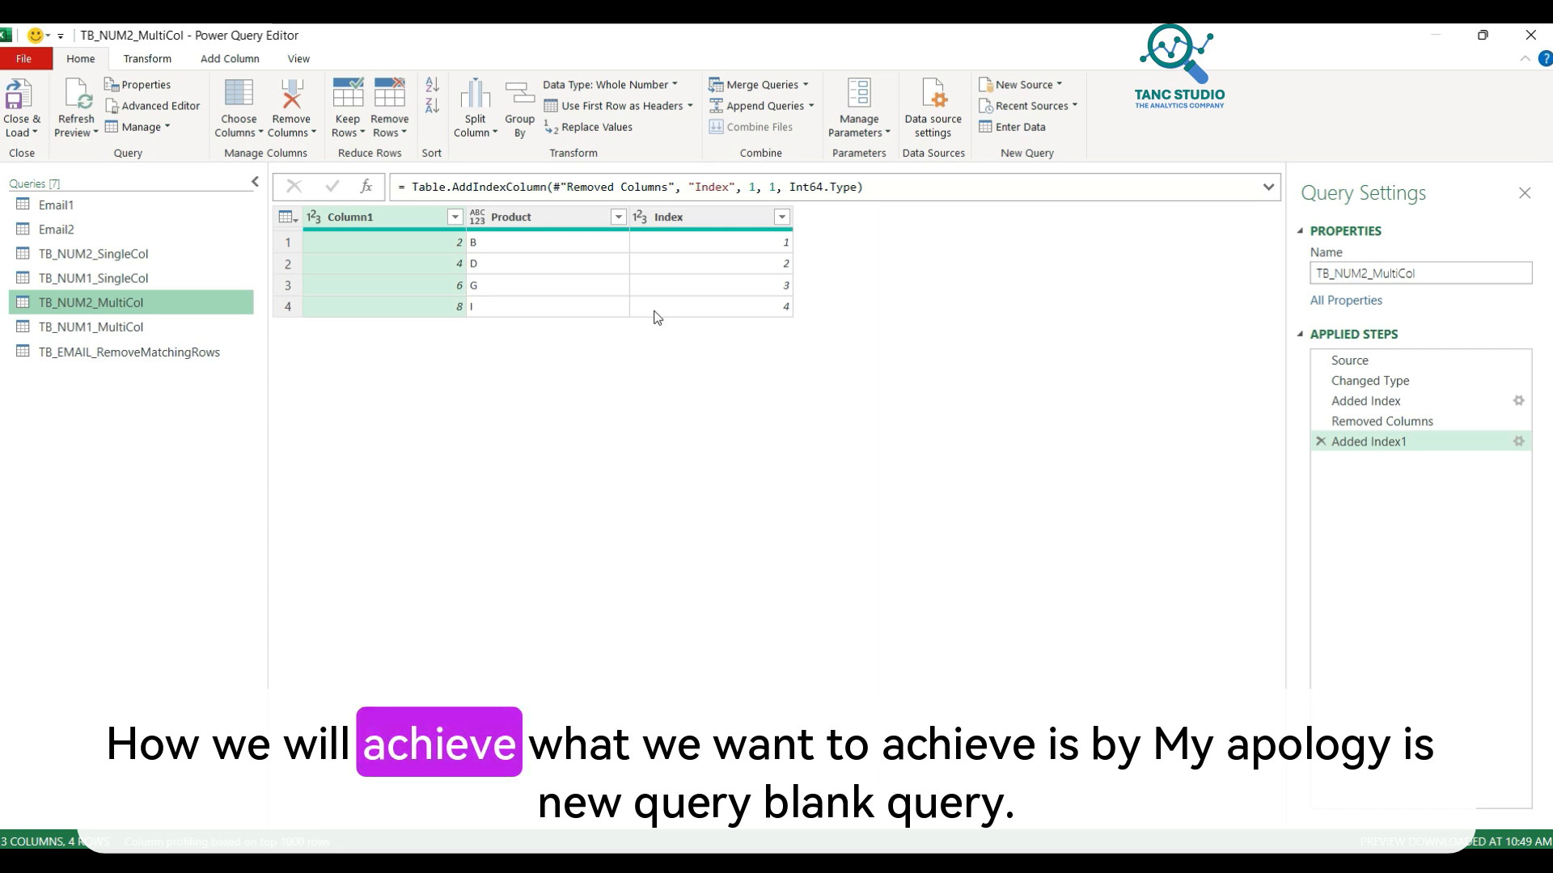
Step: Add a new blank query from the Queries pane
right_click(106, 308)
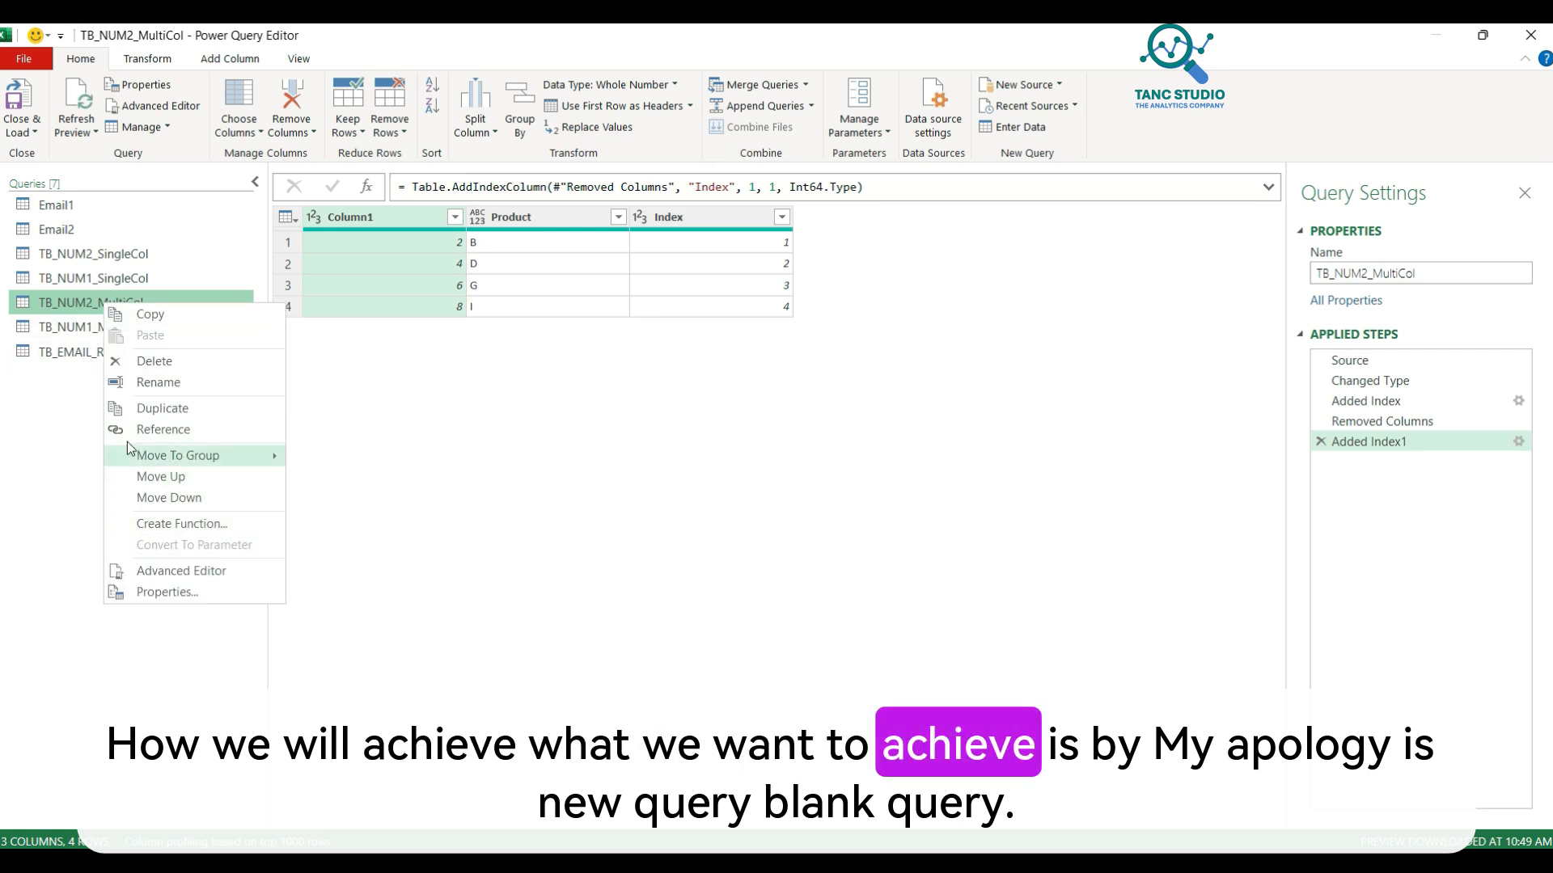
right_click(73, 440)
right_click(72, 440)
mouse_move(93, 467)
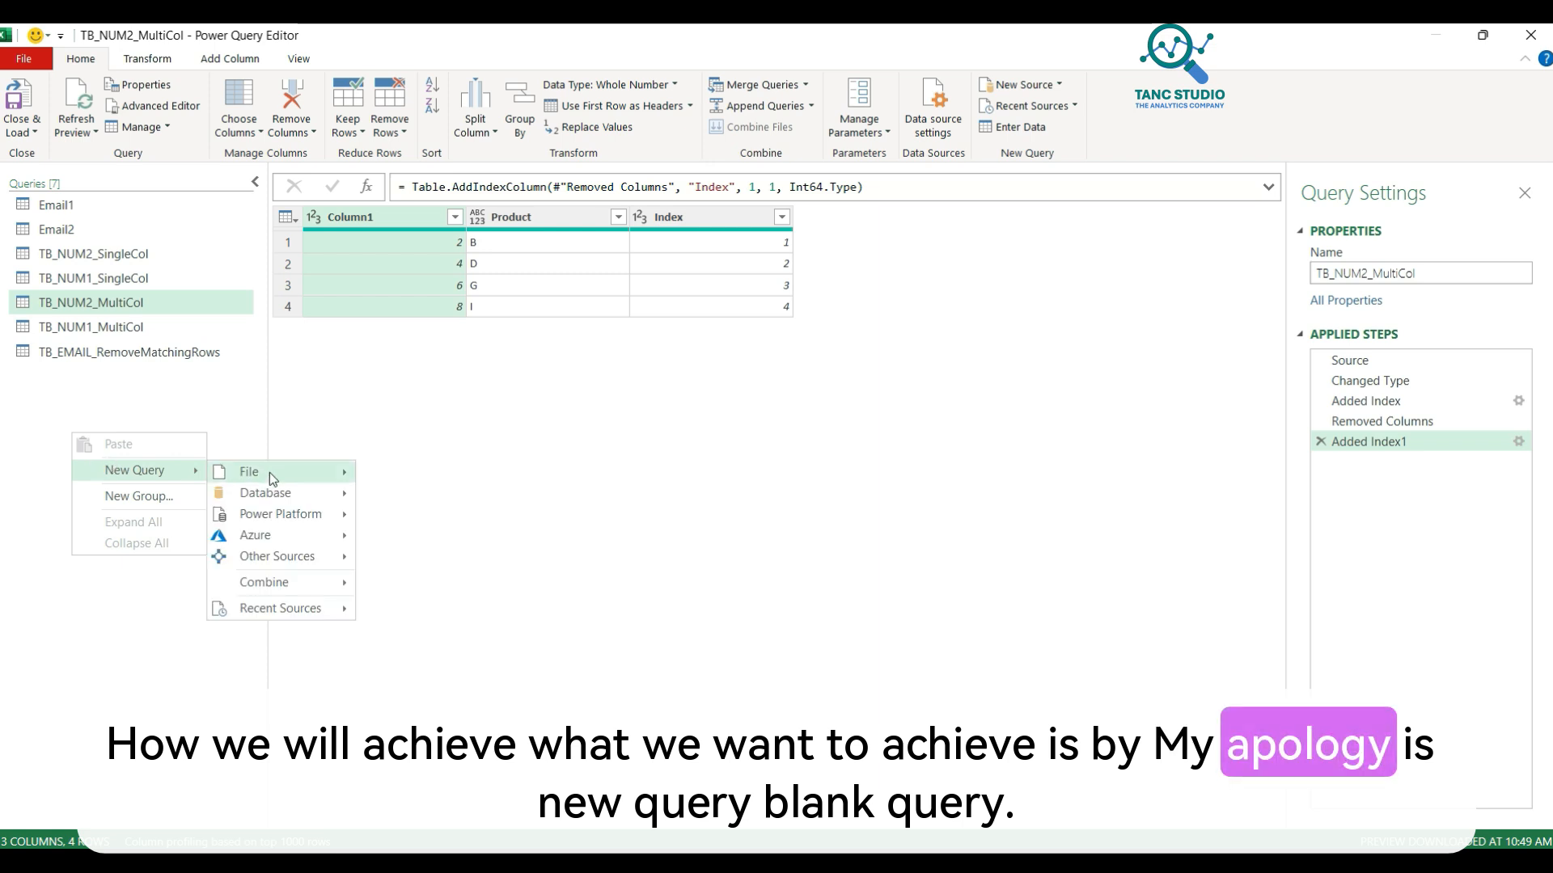
click(405, 635)
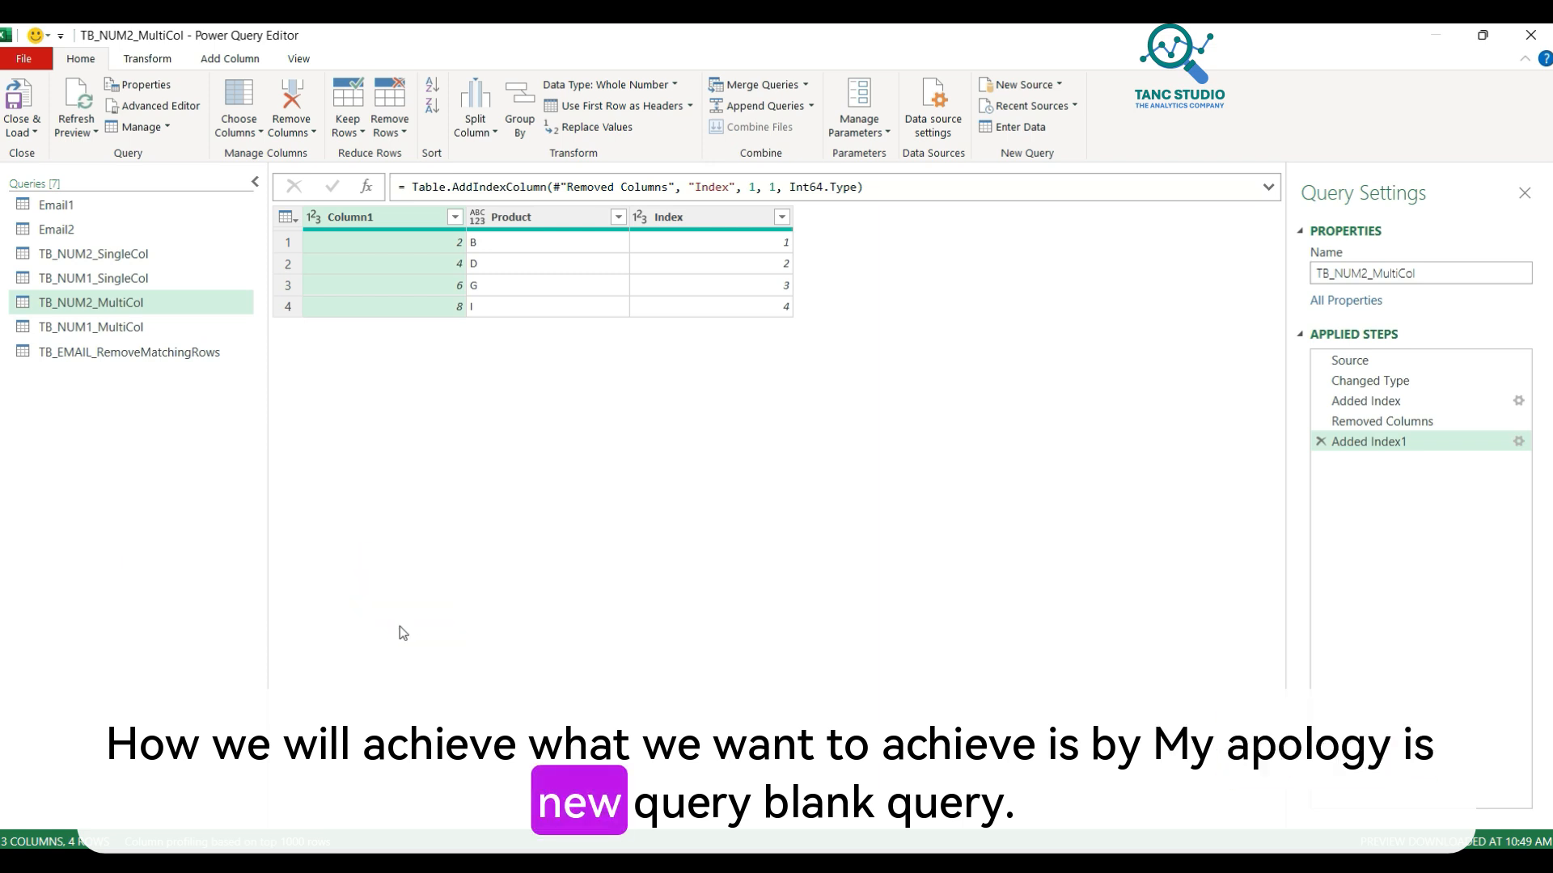
Step: Rename the new query to TB_NUM_REMOVEMatchingRowsMulti
double_click(1408, 275)
text(TB_)
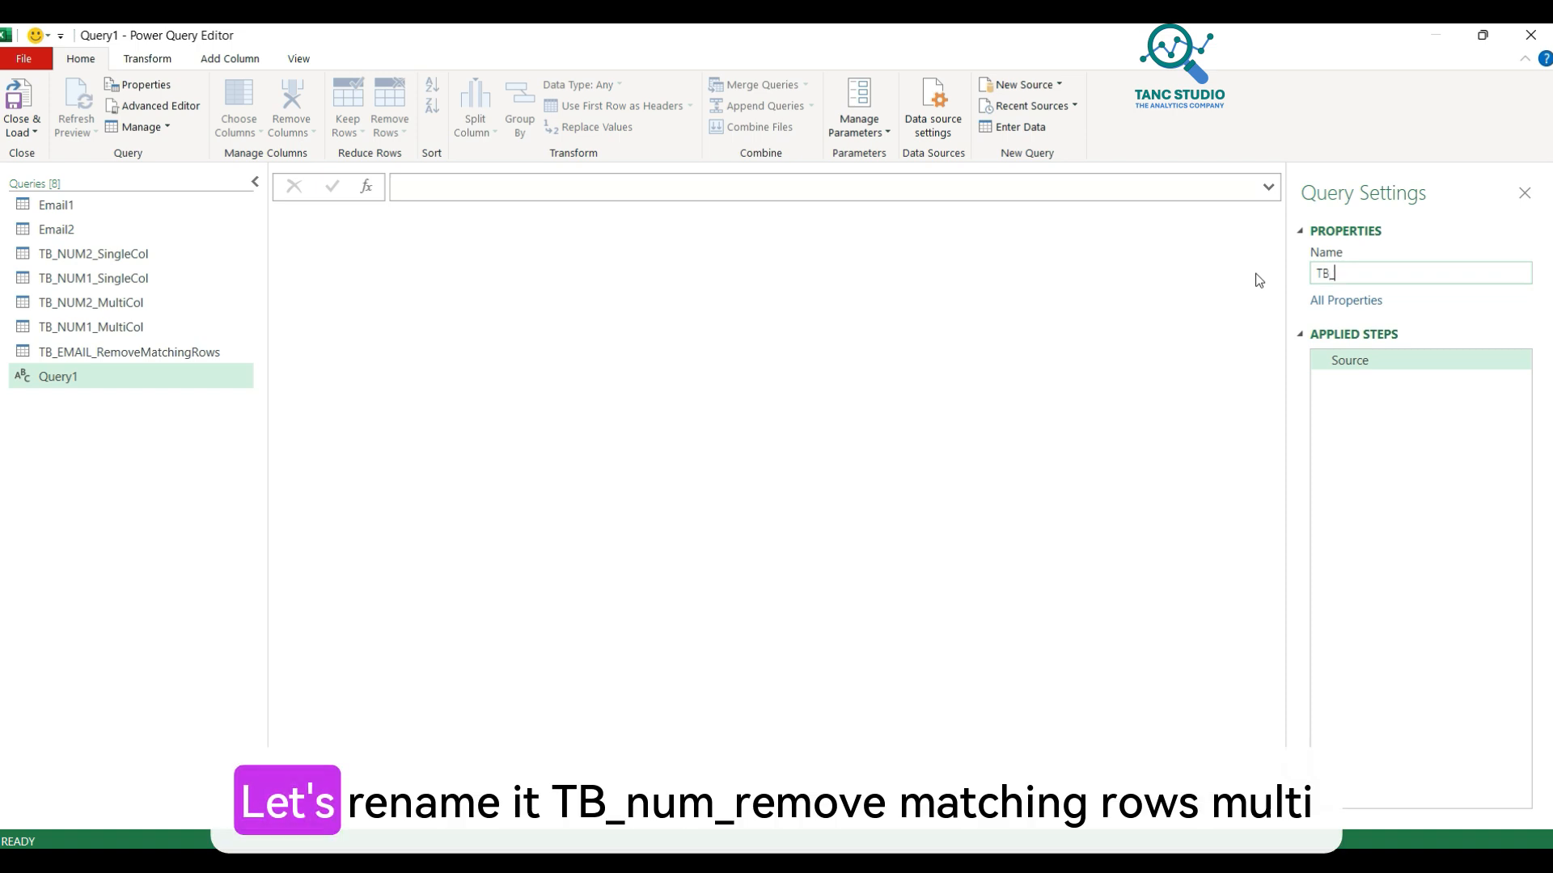
text(NUM)
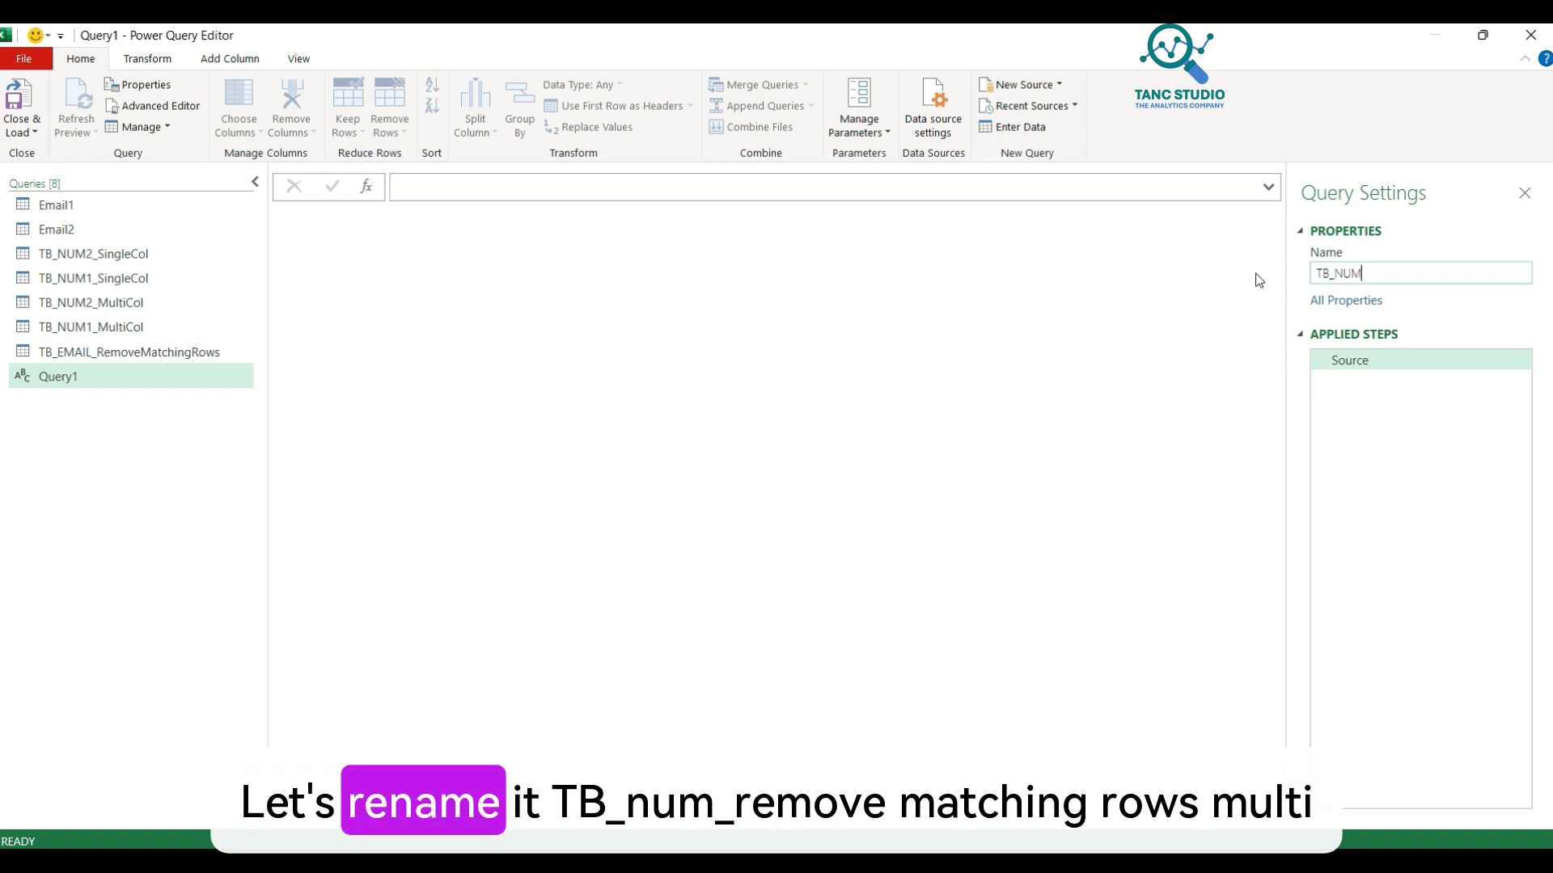
text(_REMOVEMat)
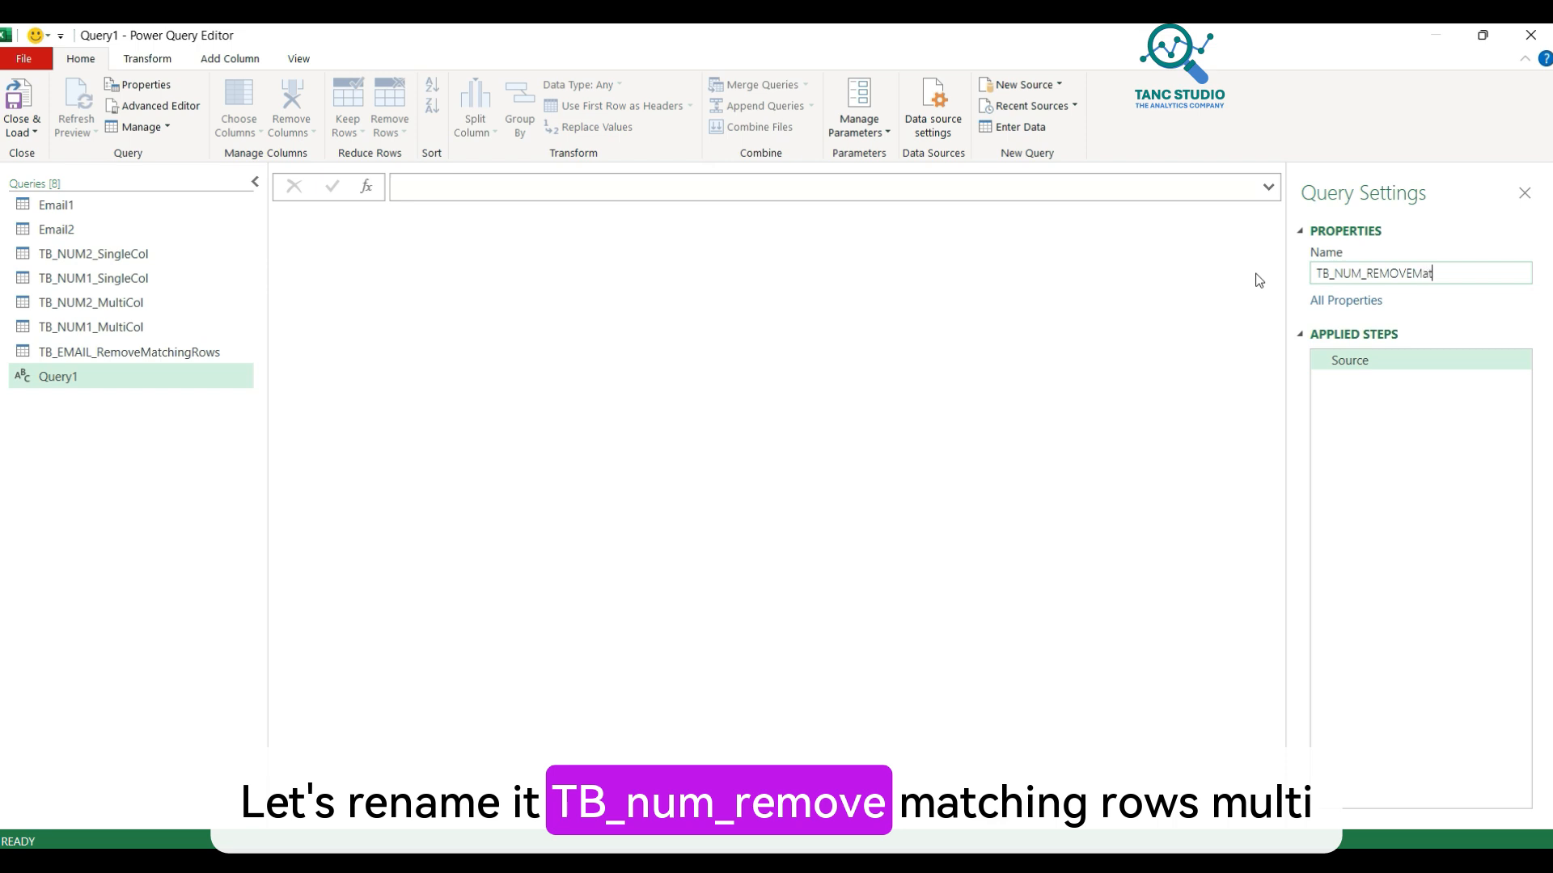
text(chingRows)
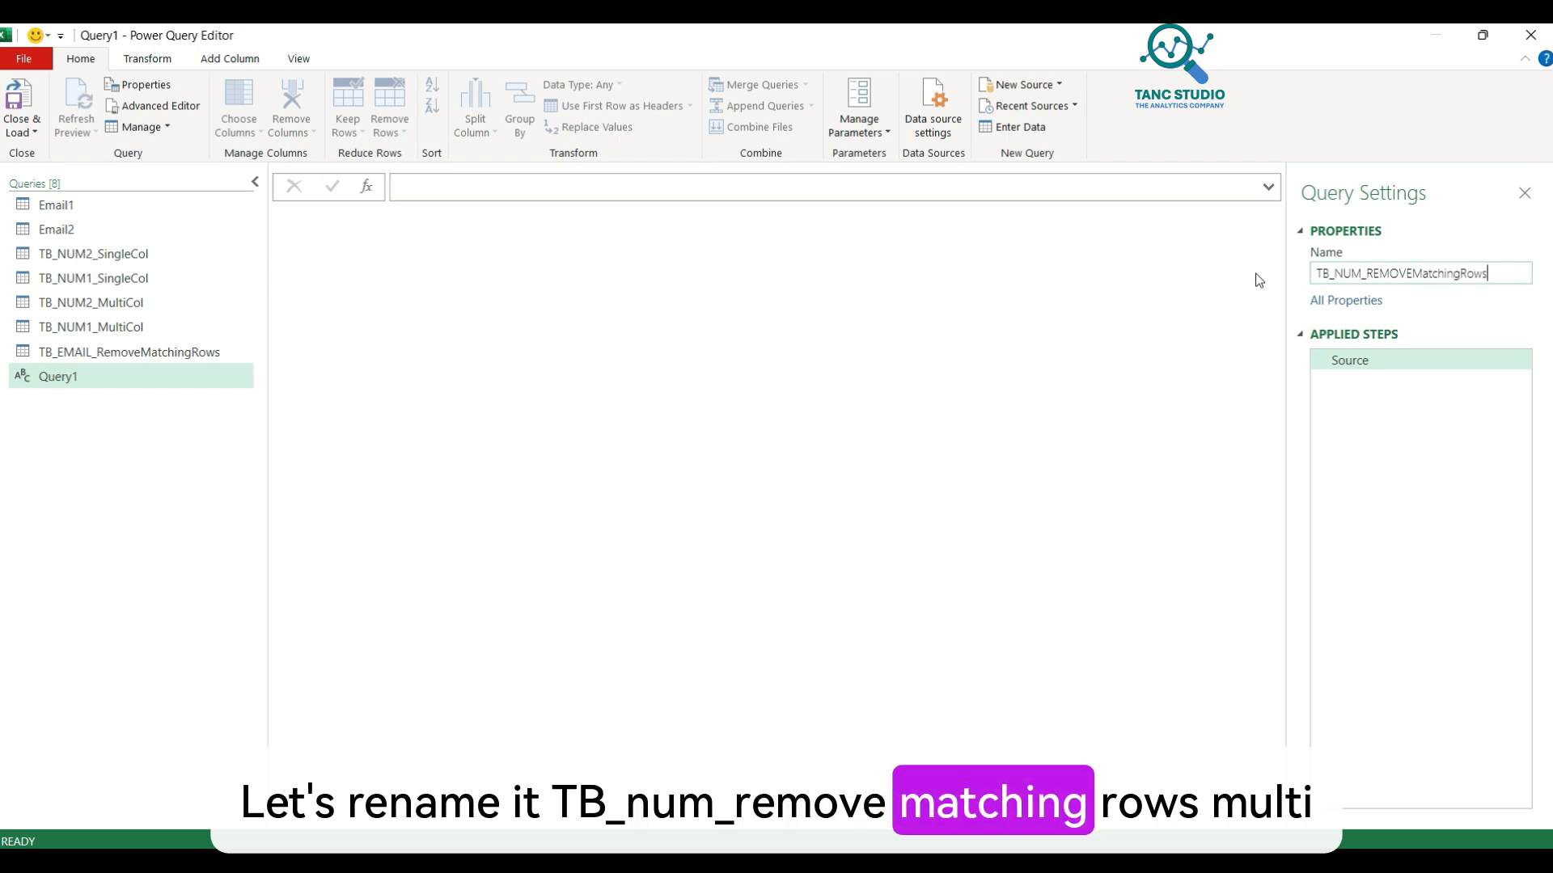
text(Mult)
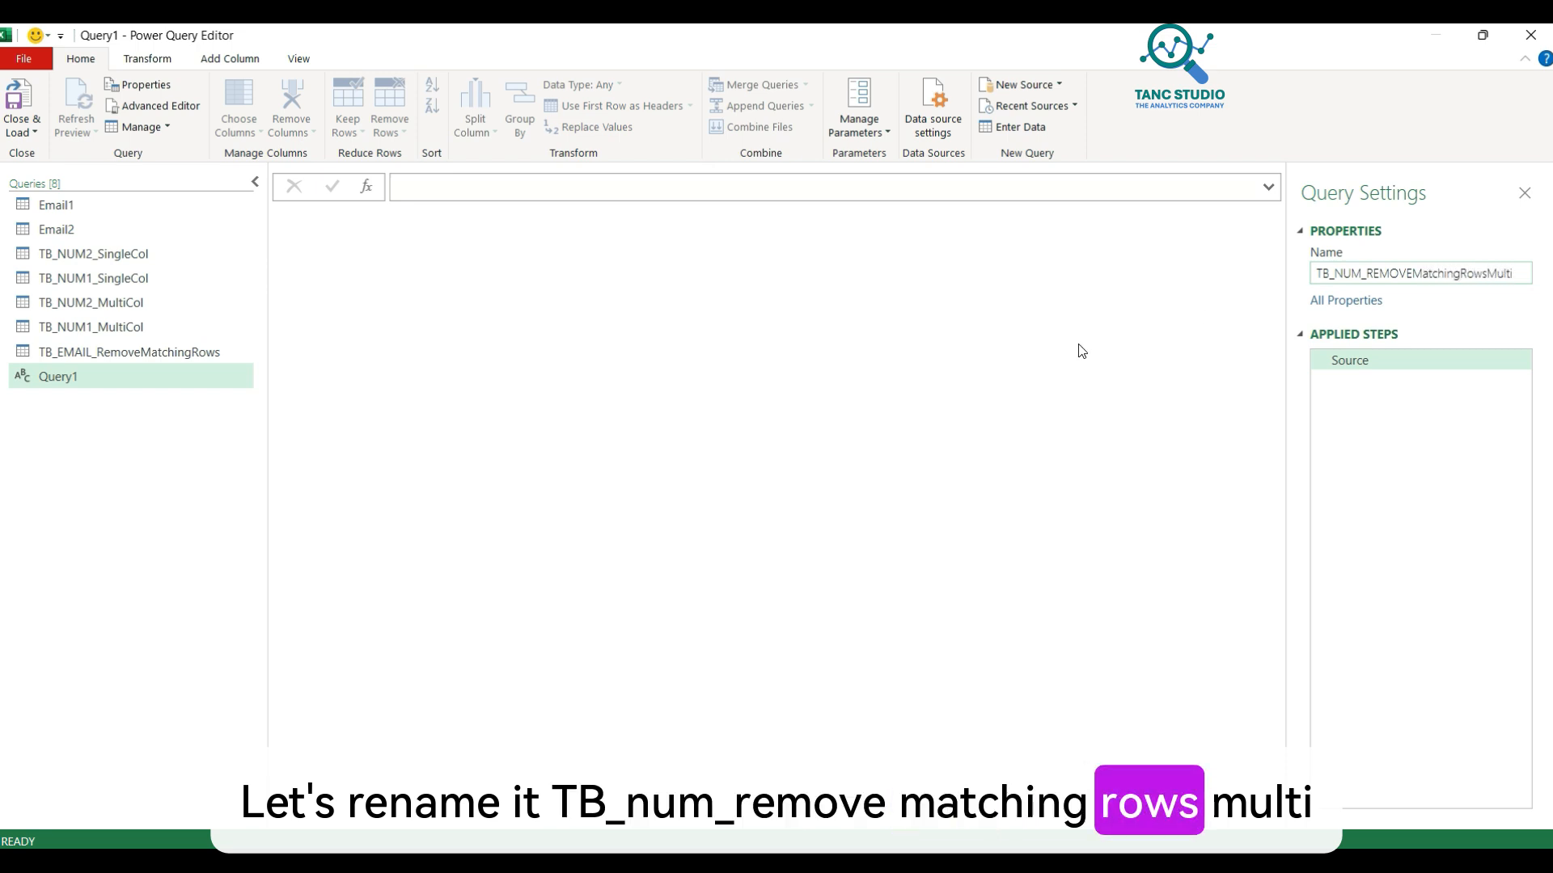
text(i)
key(Return)
click(491, 196)
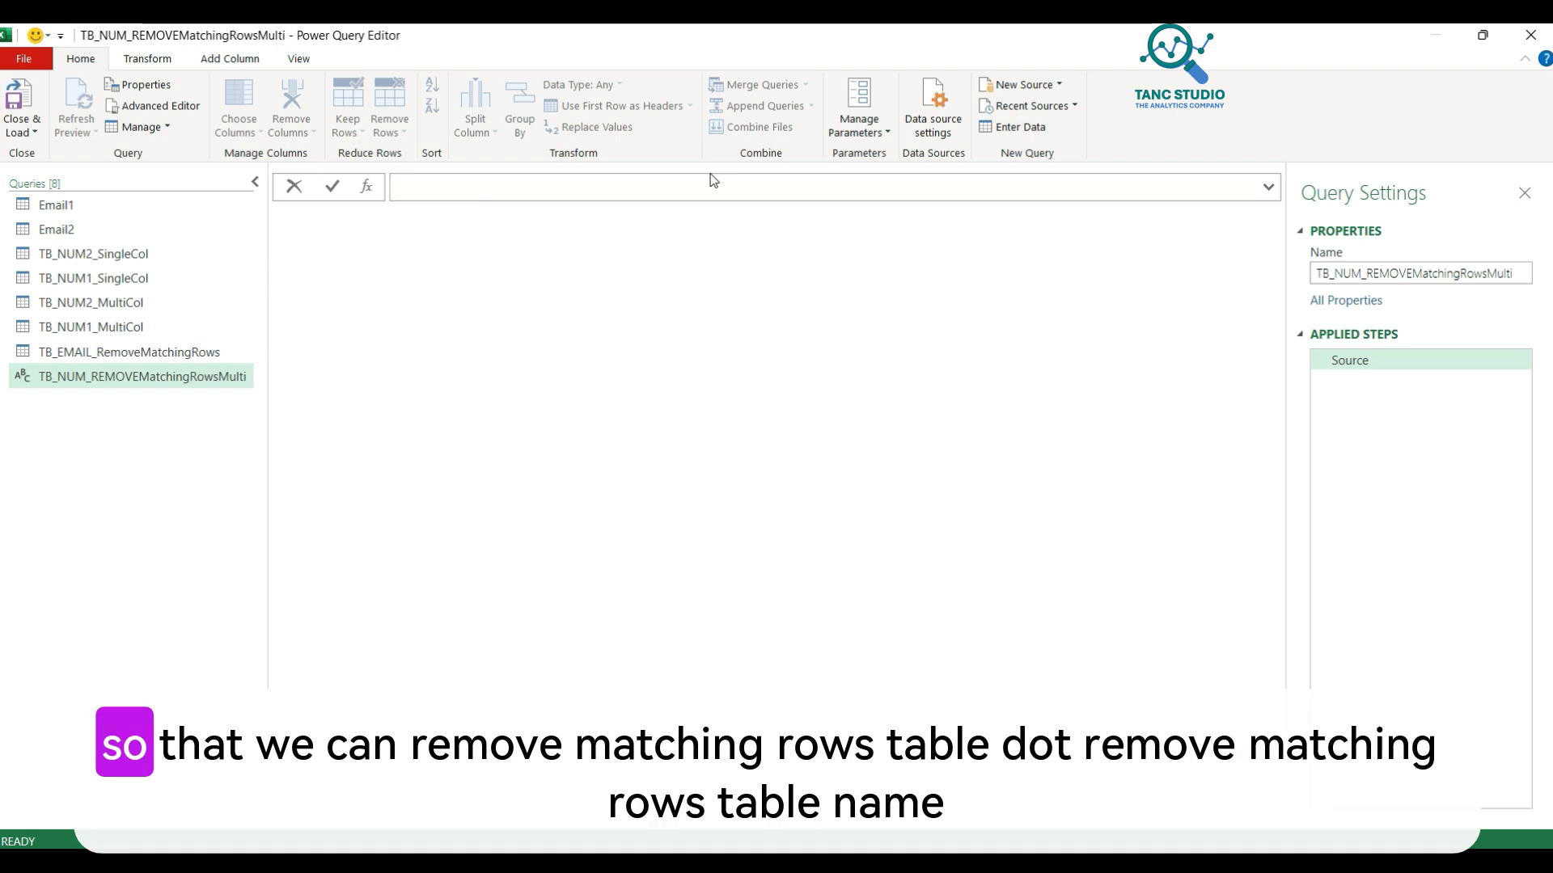
Step: Enter =Table.RemoveMatchingRows(TB_NUM1_MultiCol,Table.ToRecords(TB_NUM2_MultiCol),"Column1"), leaving rows 1 A, 3 C, 5 E, 7 H
text(=removematch)
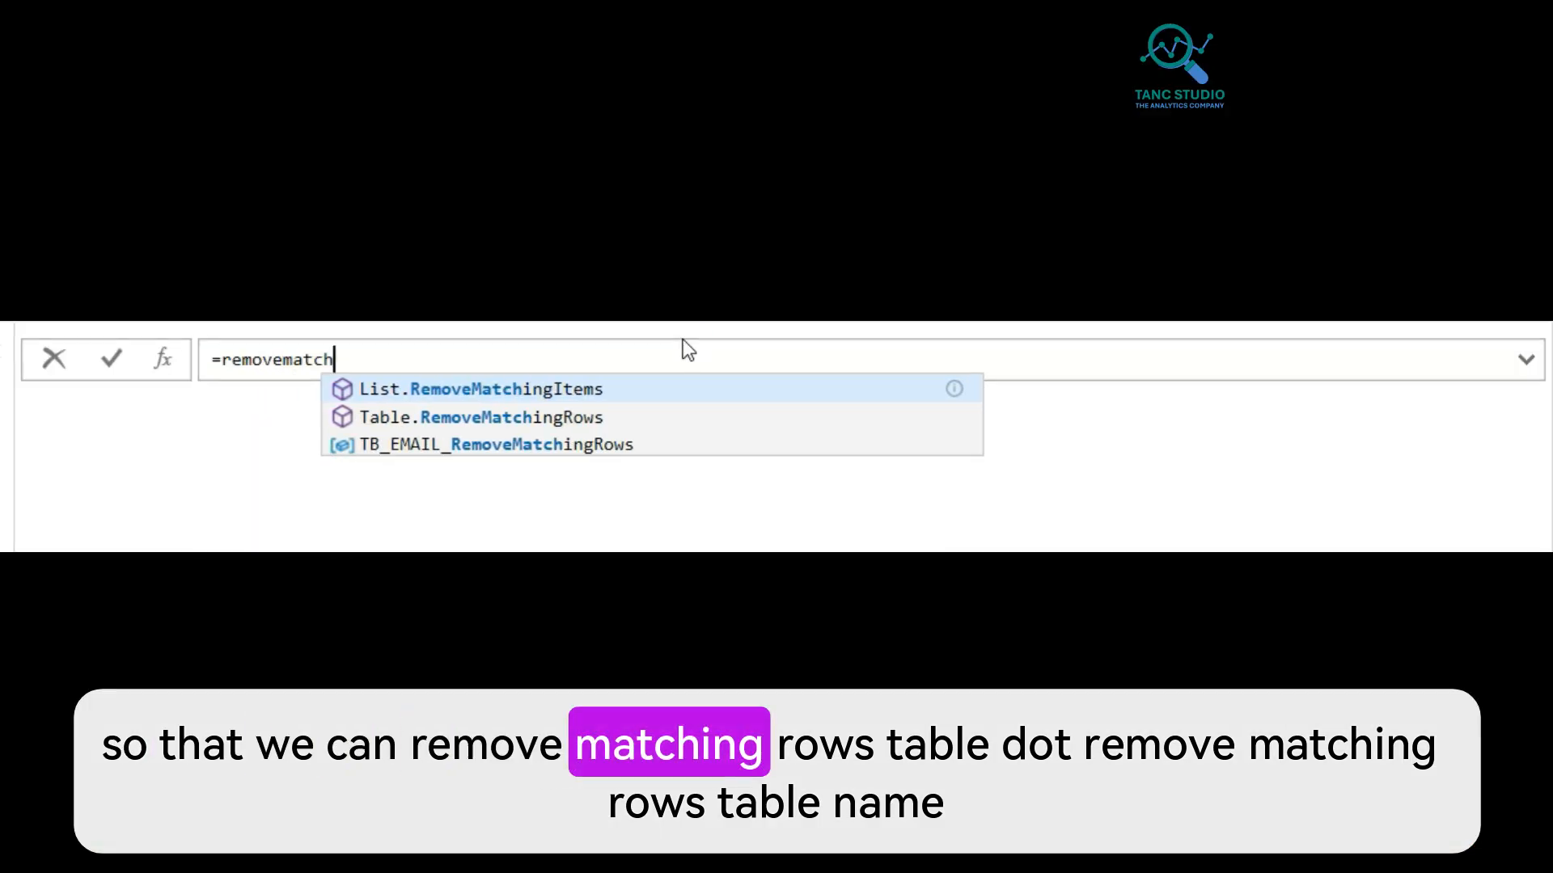
key(Down)
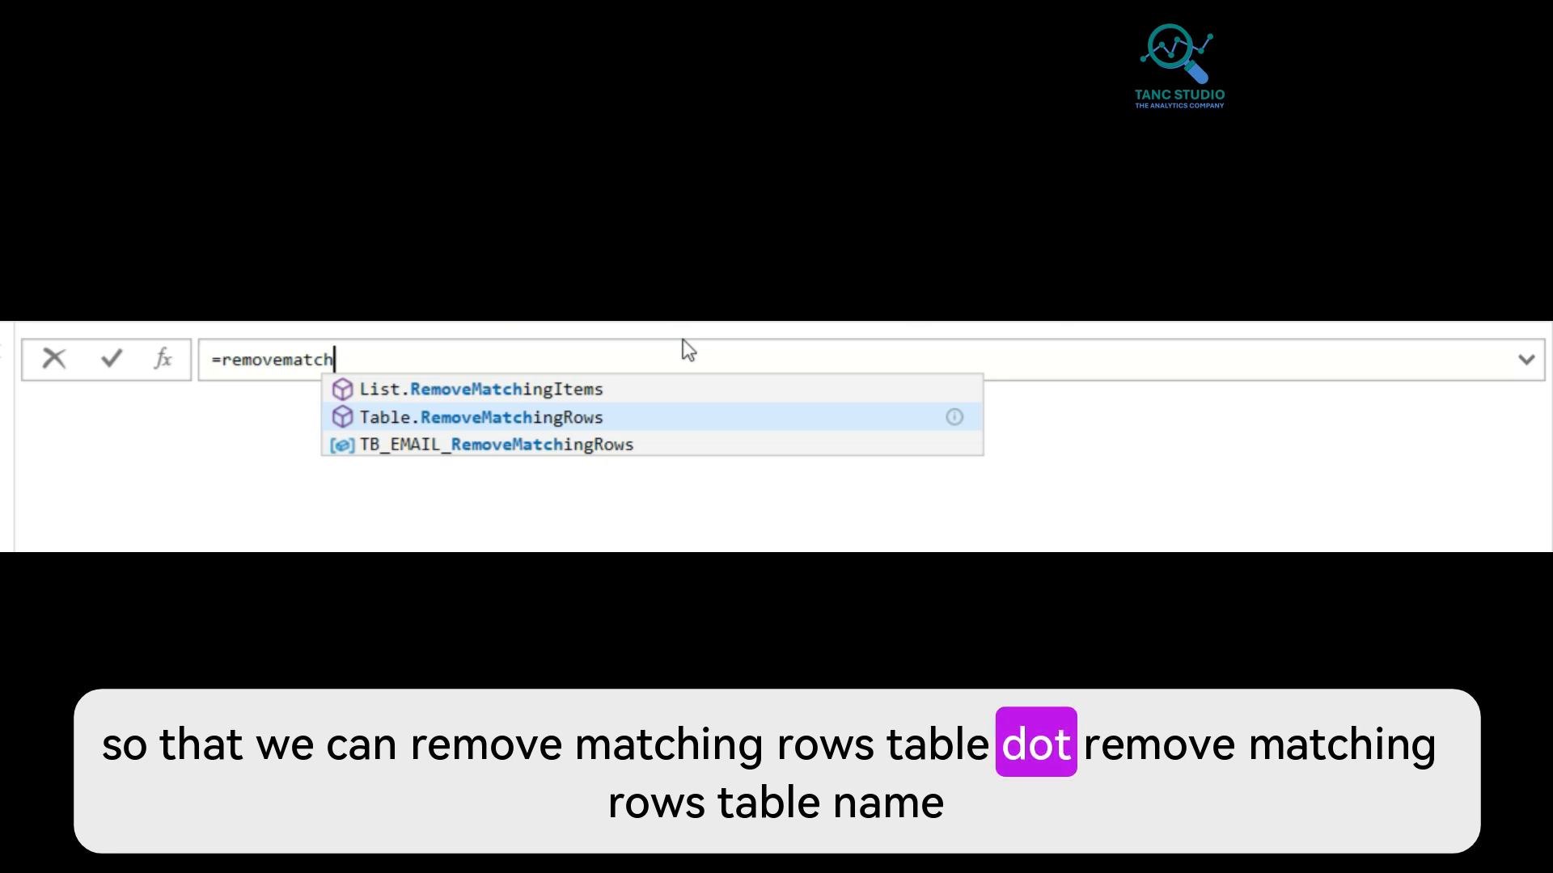
key(Tab)
text(()
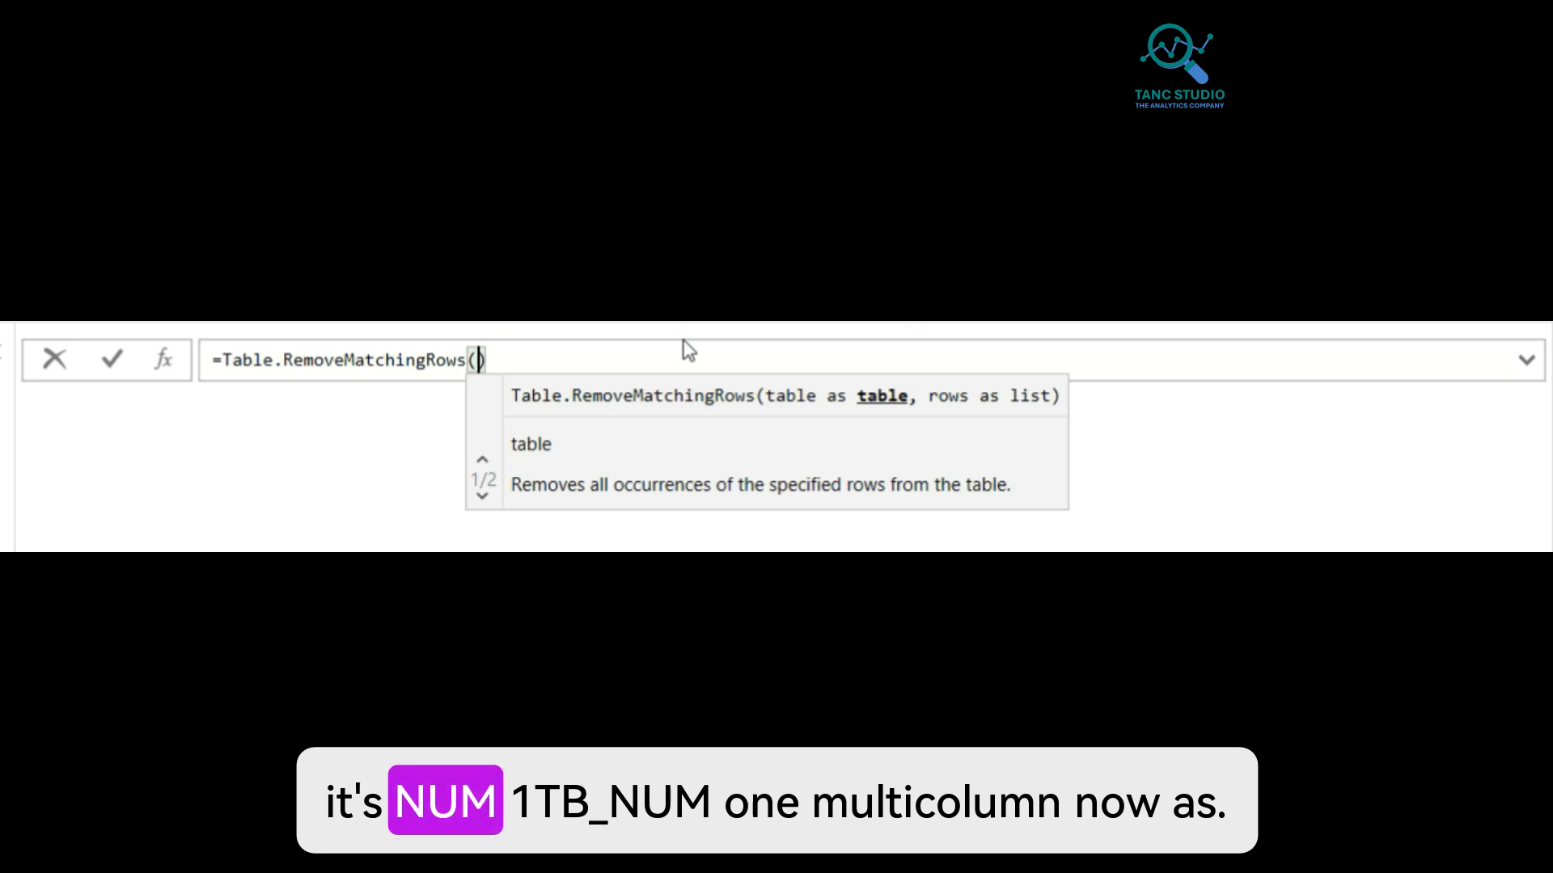
text(TB_Num)
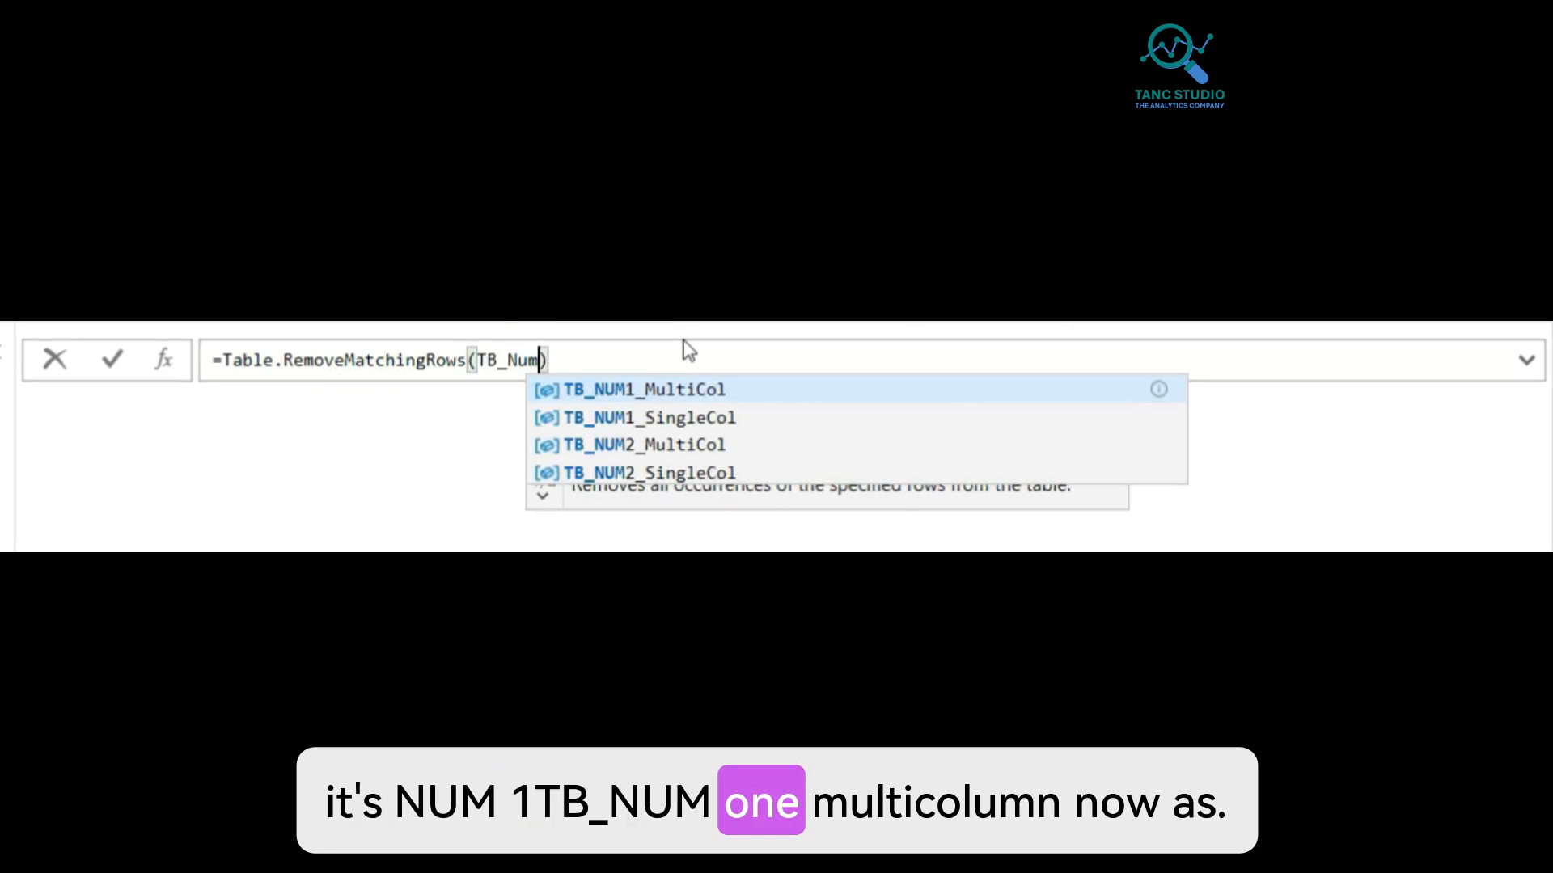
key(Tab)
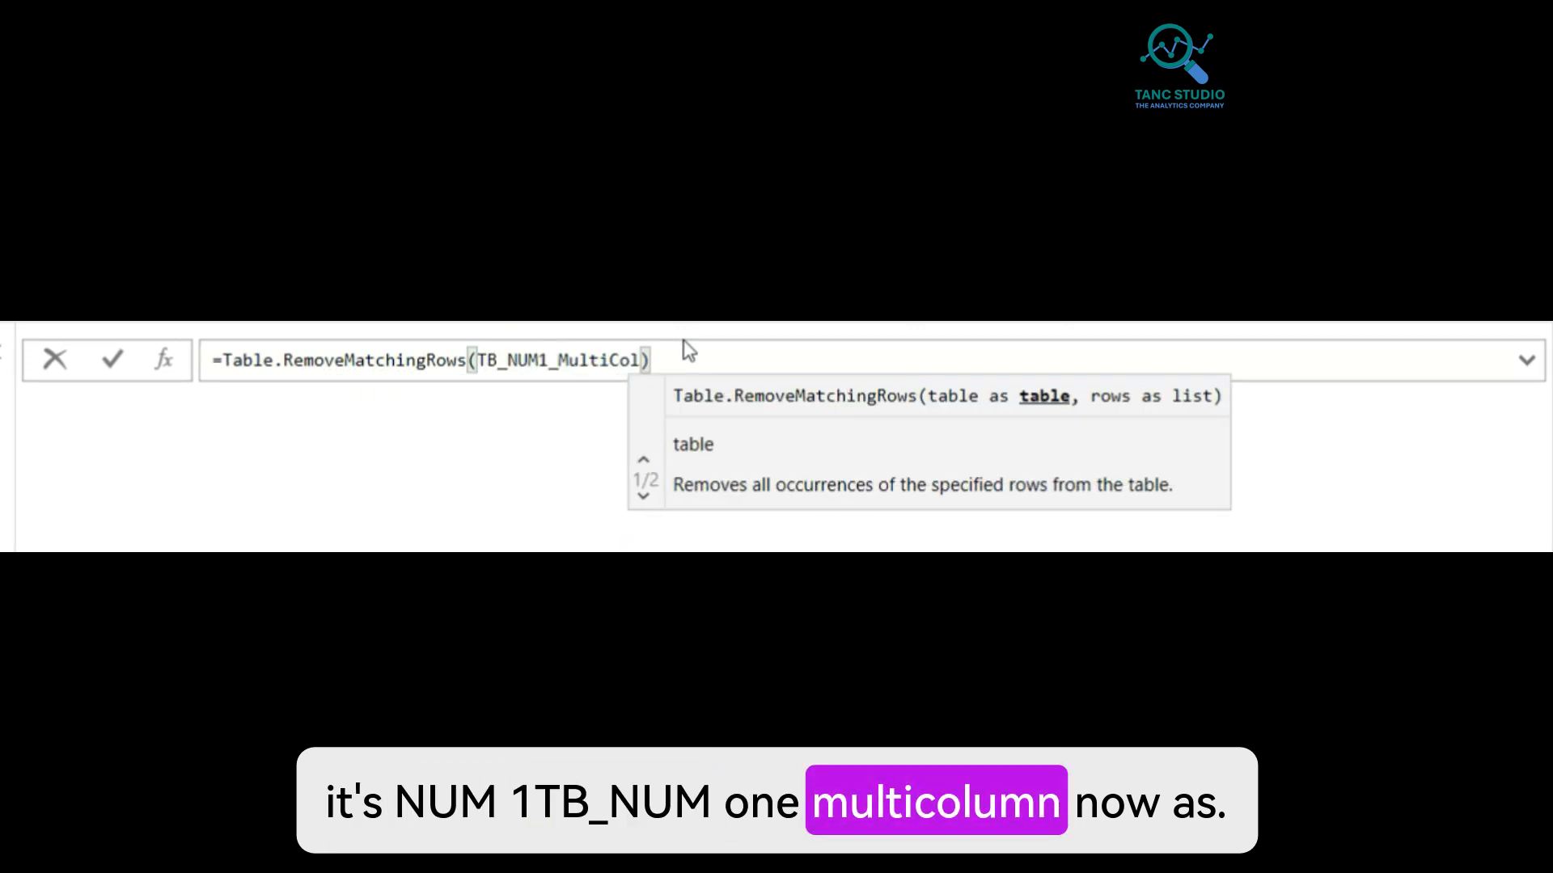
text(,T)
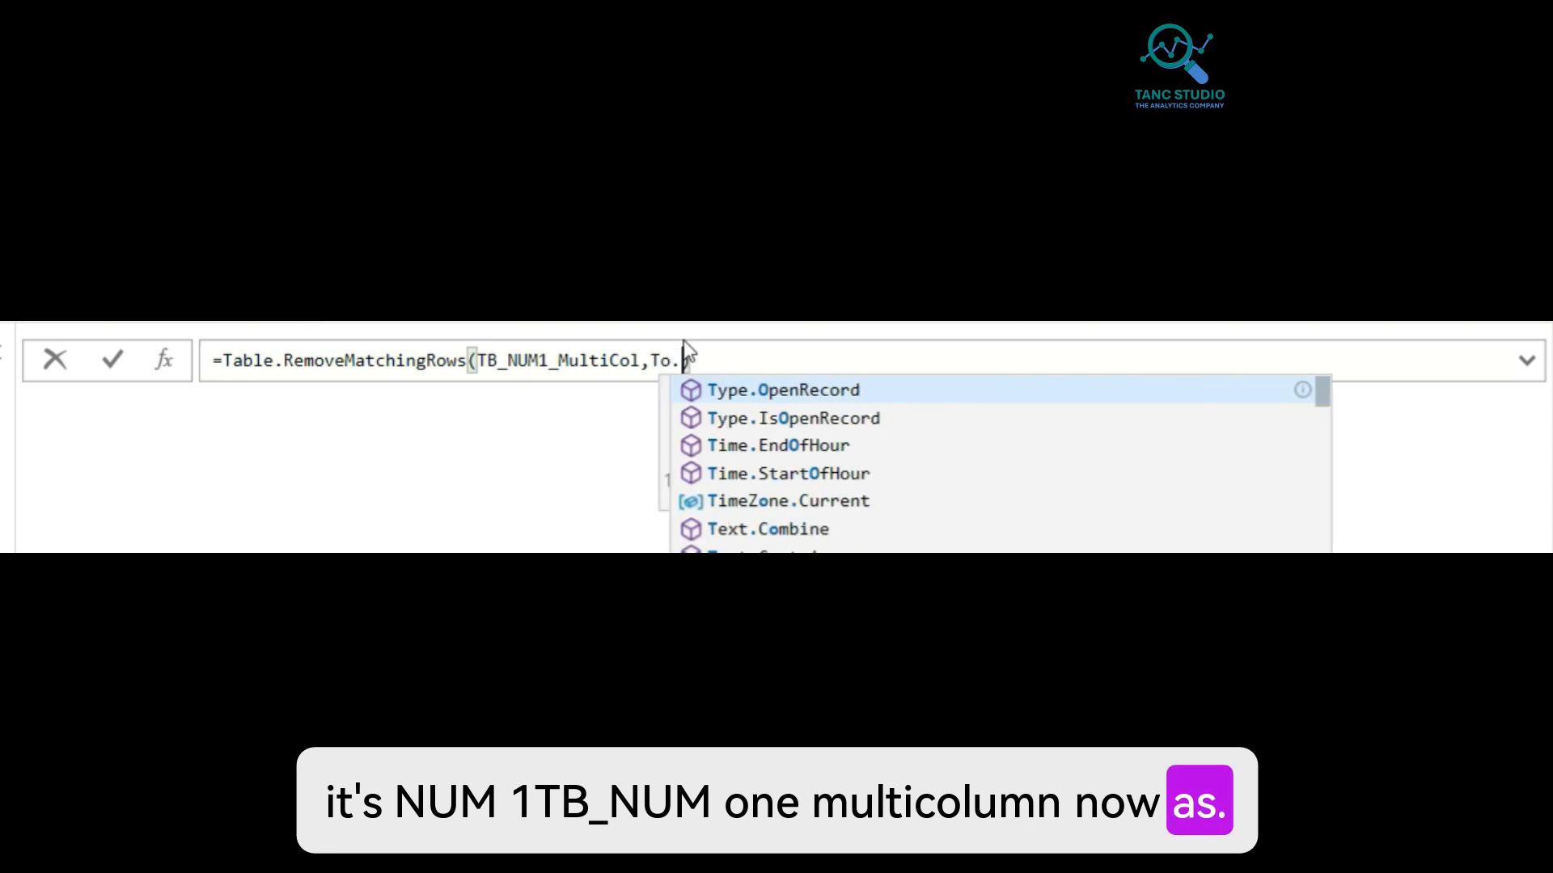
text(able.To)
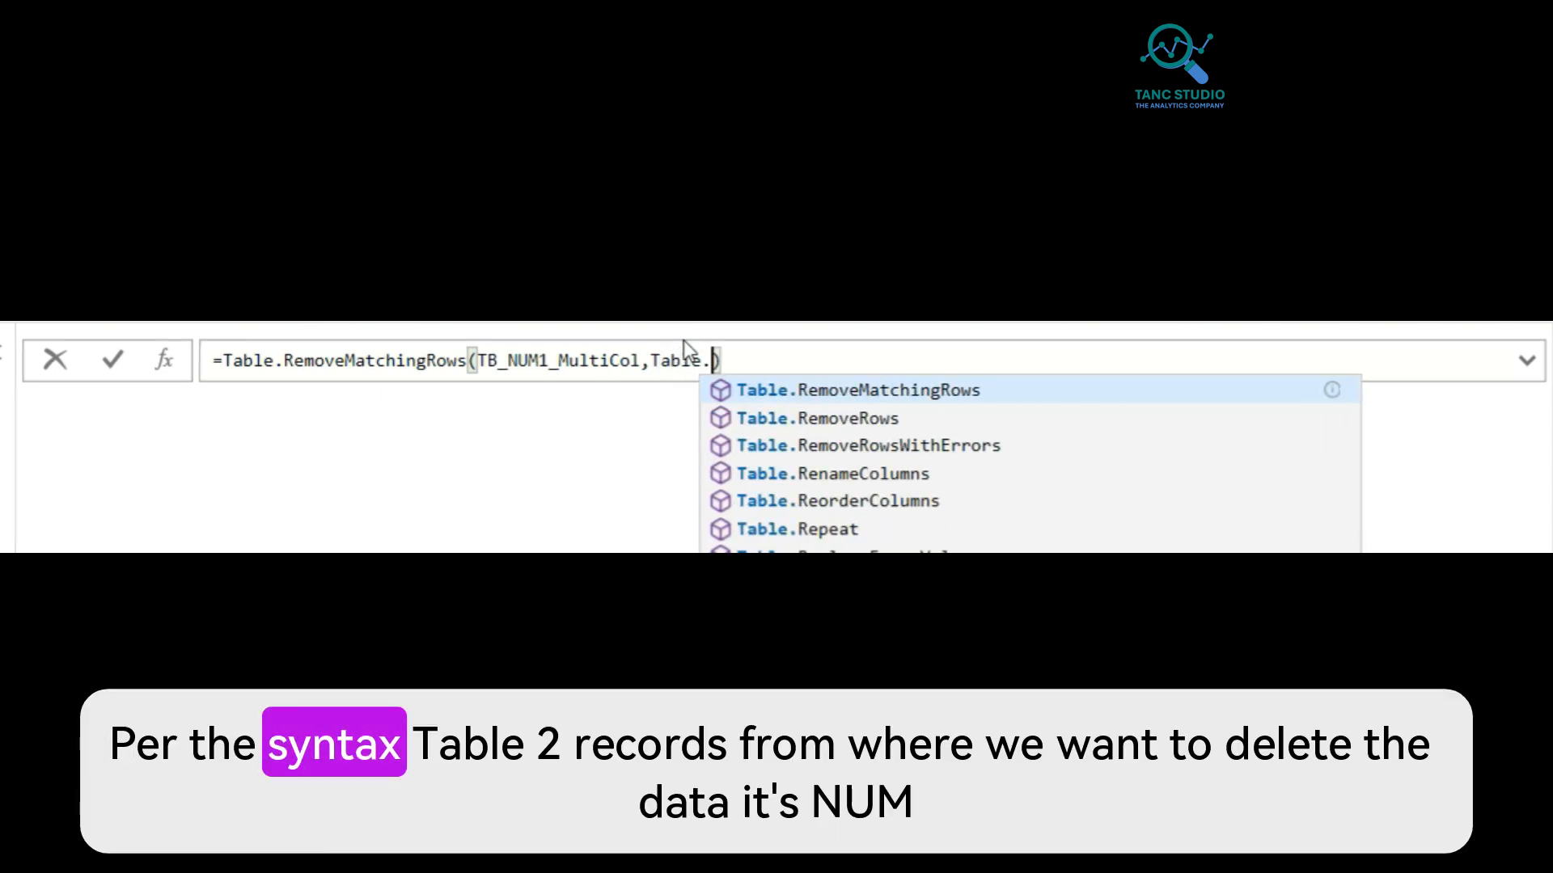
text(Records()
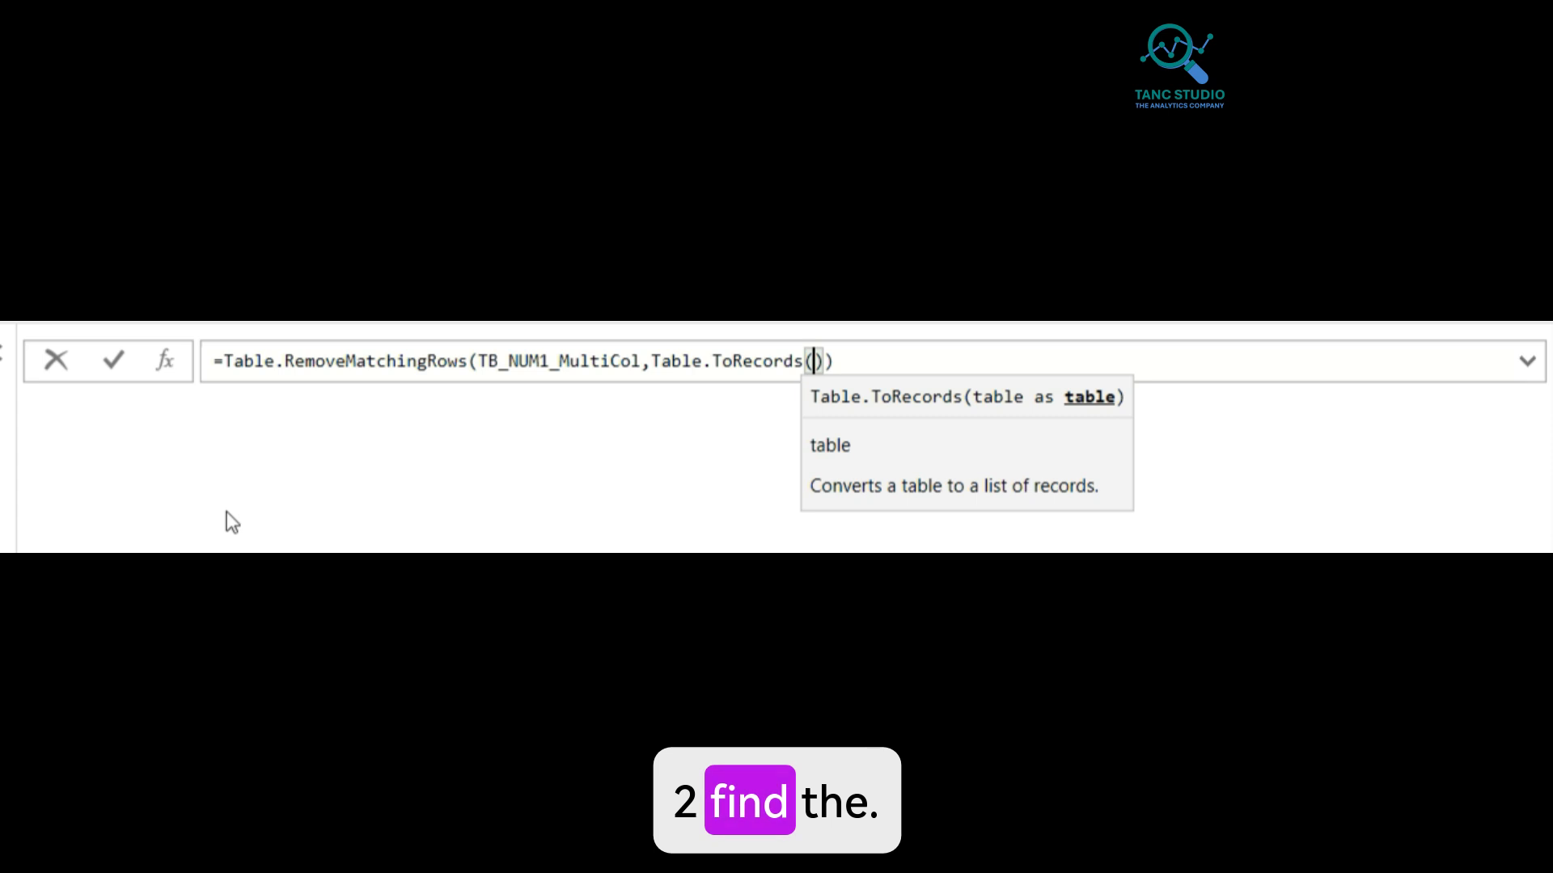
text(TB_)
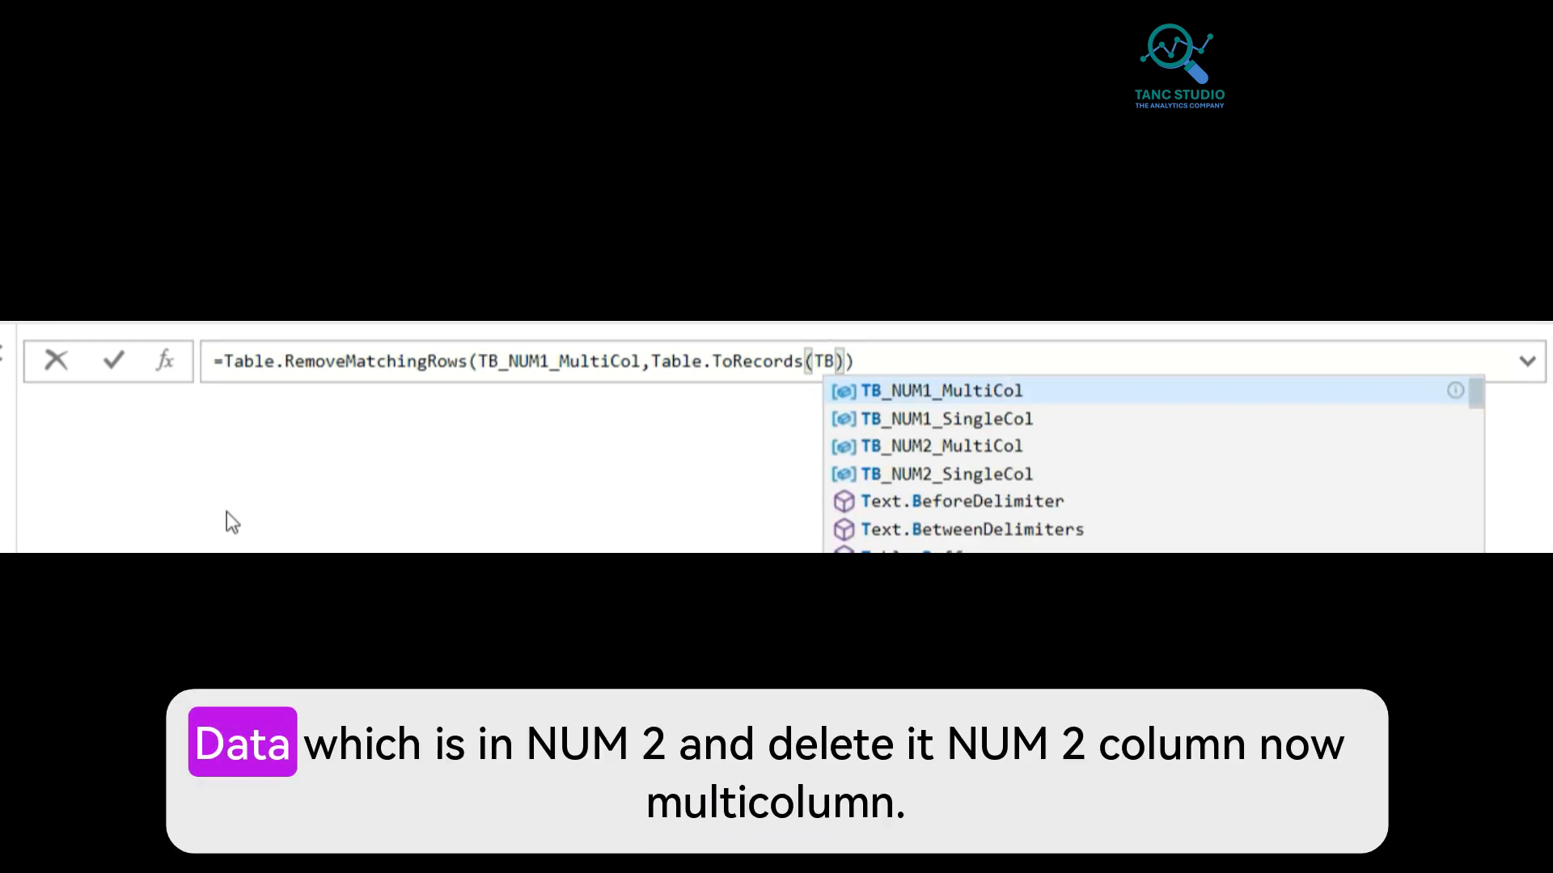
text(NUM)
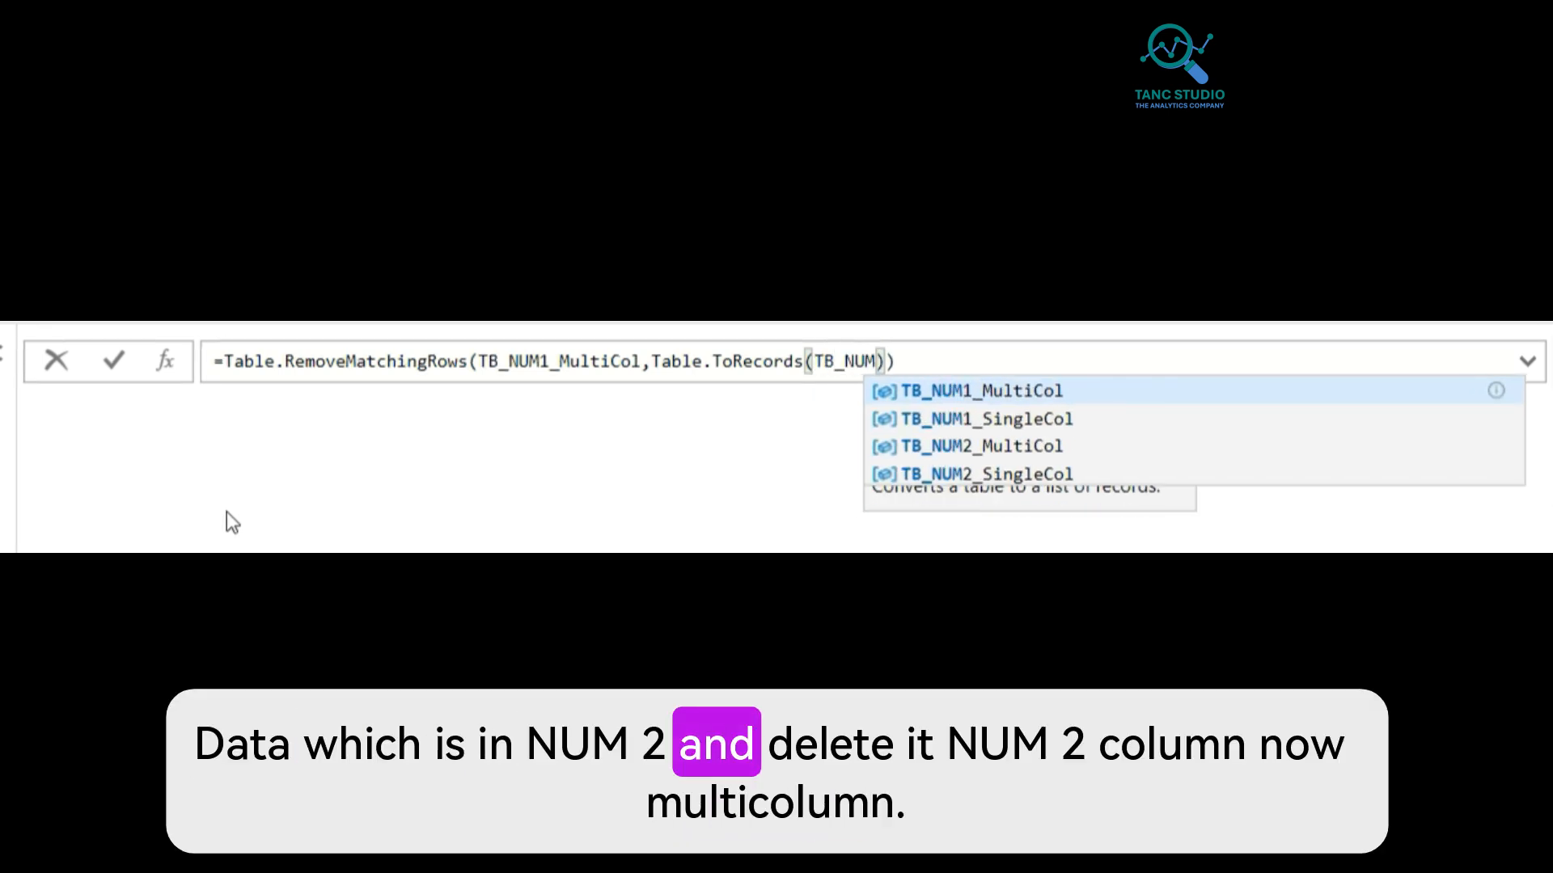
key(Down)
key(Down)
key(Tab)
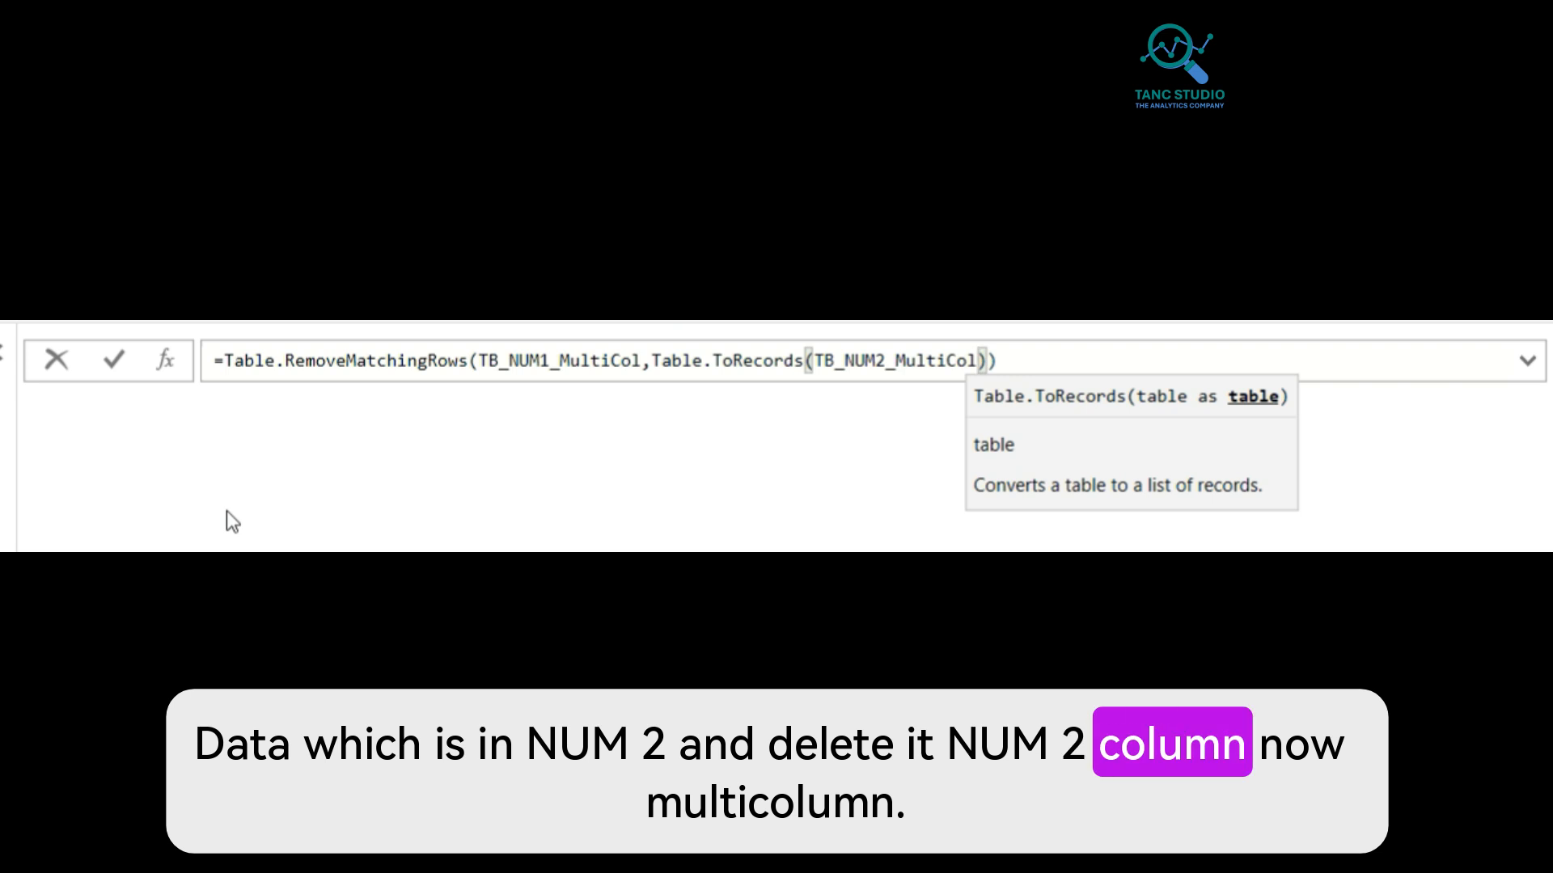
key(Right)
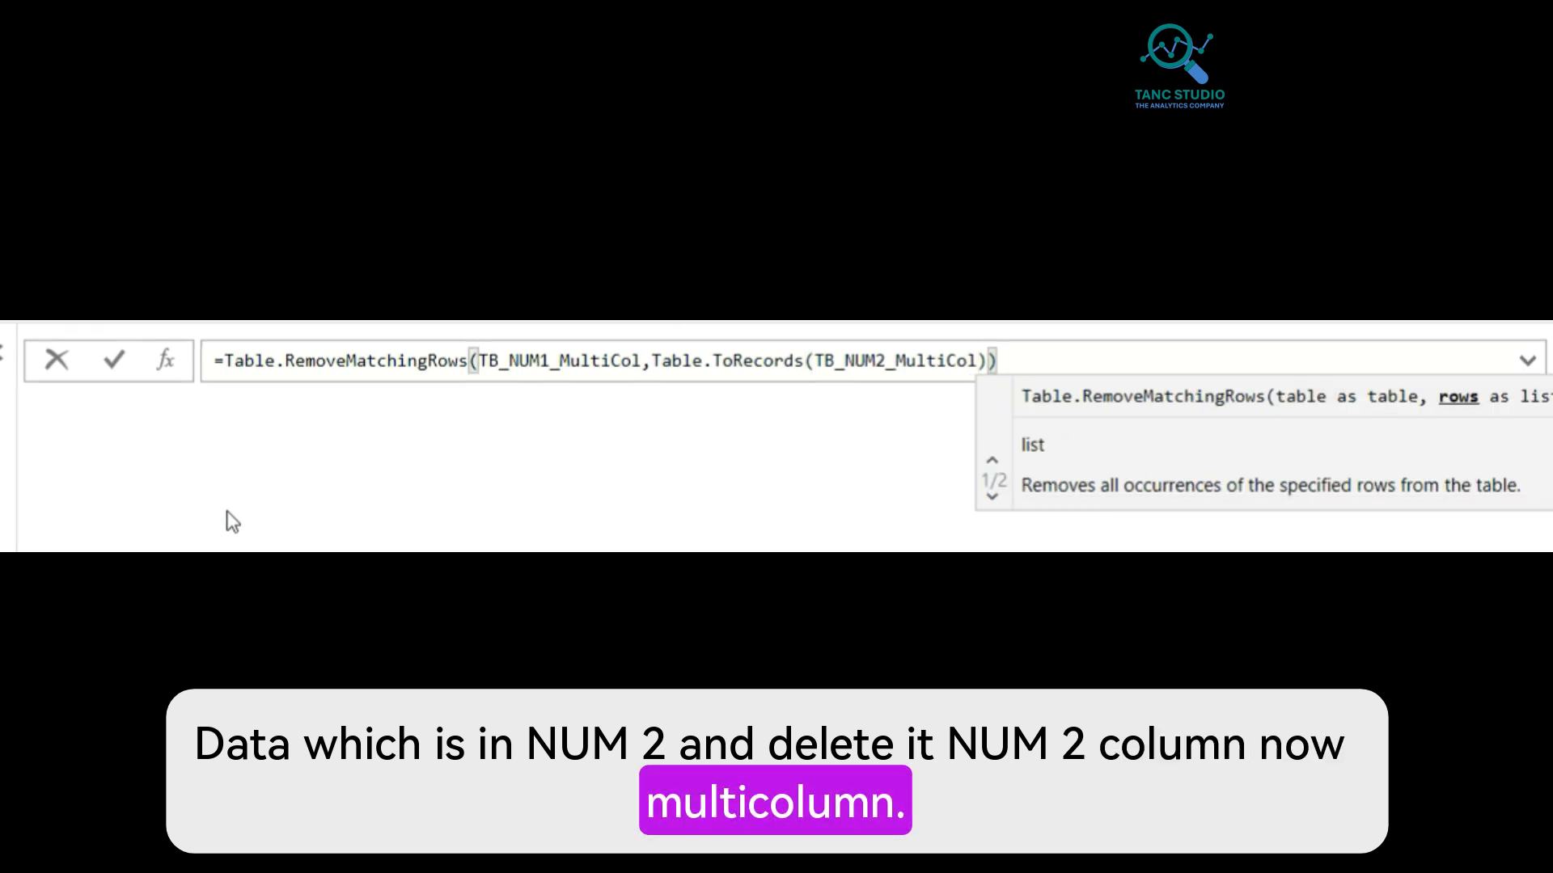
text(,)
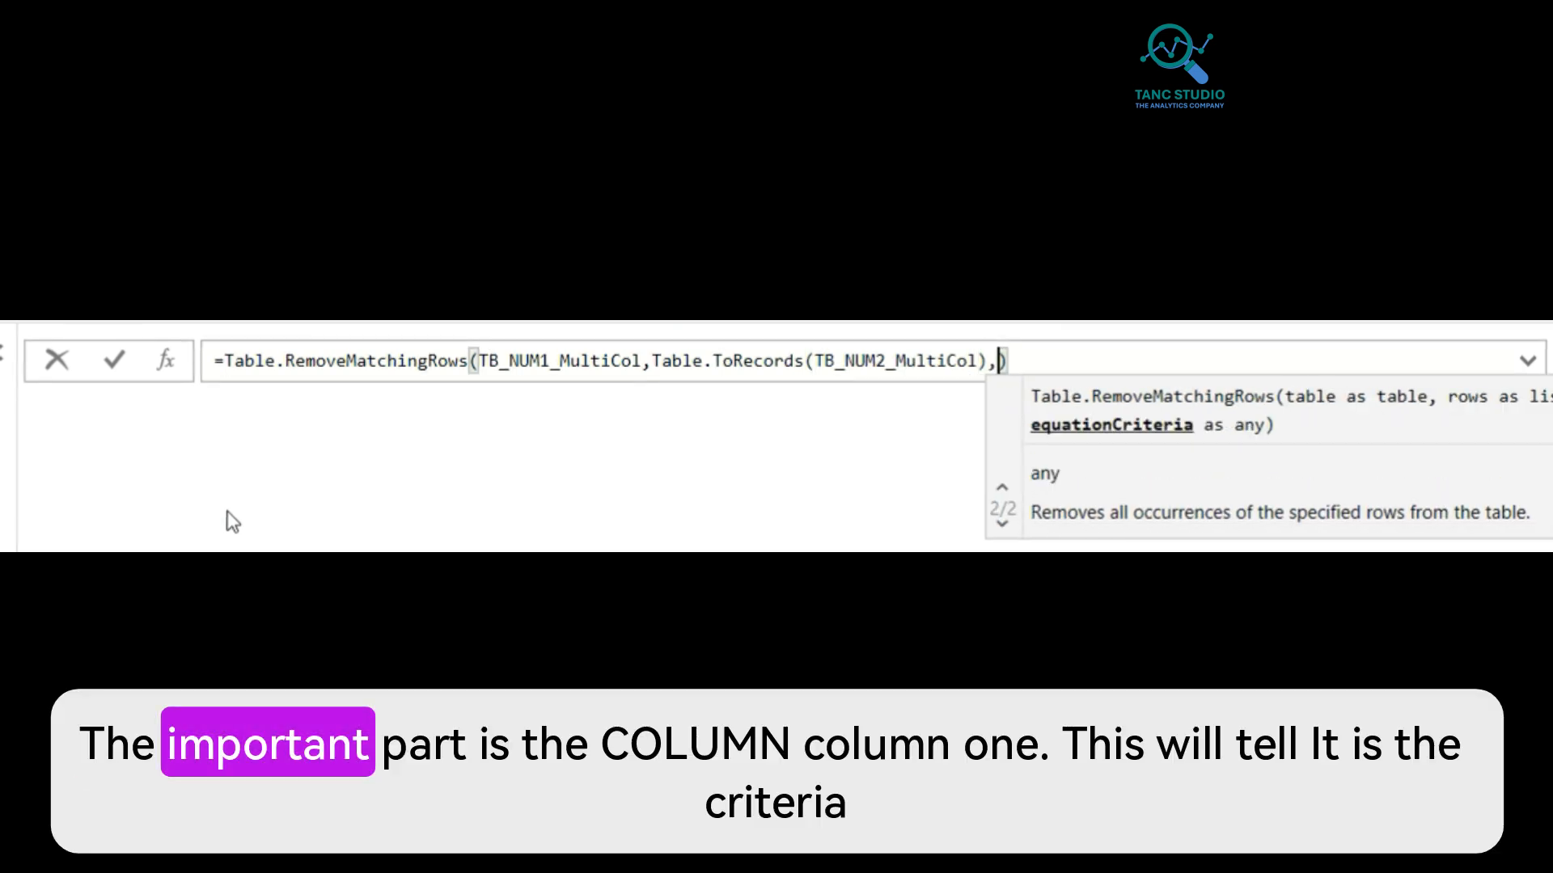
text(")
text(Colu)
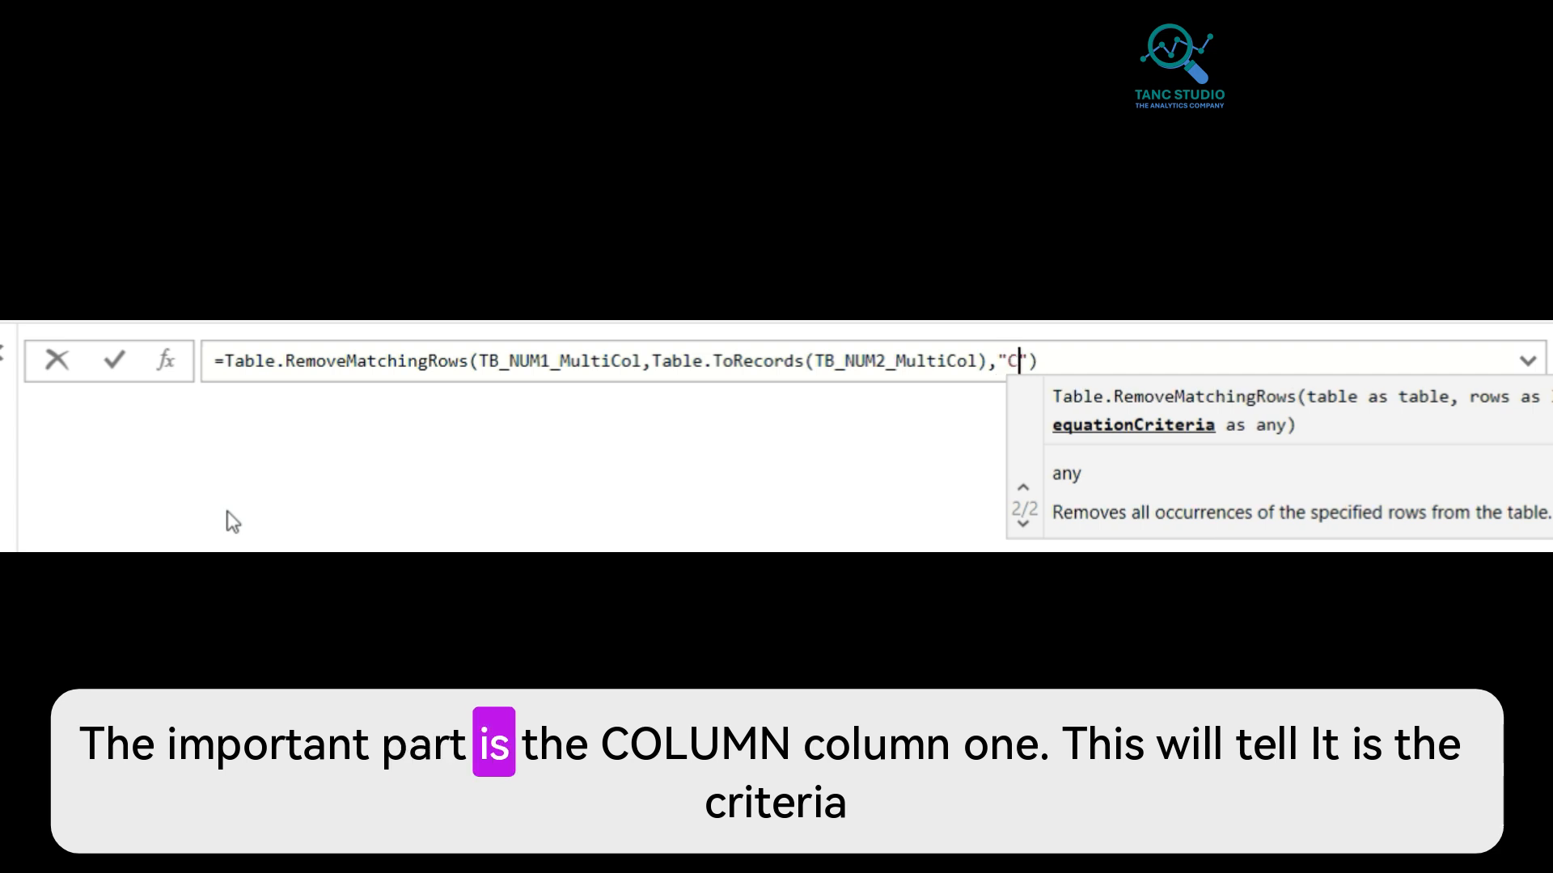
text(mn)
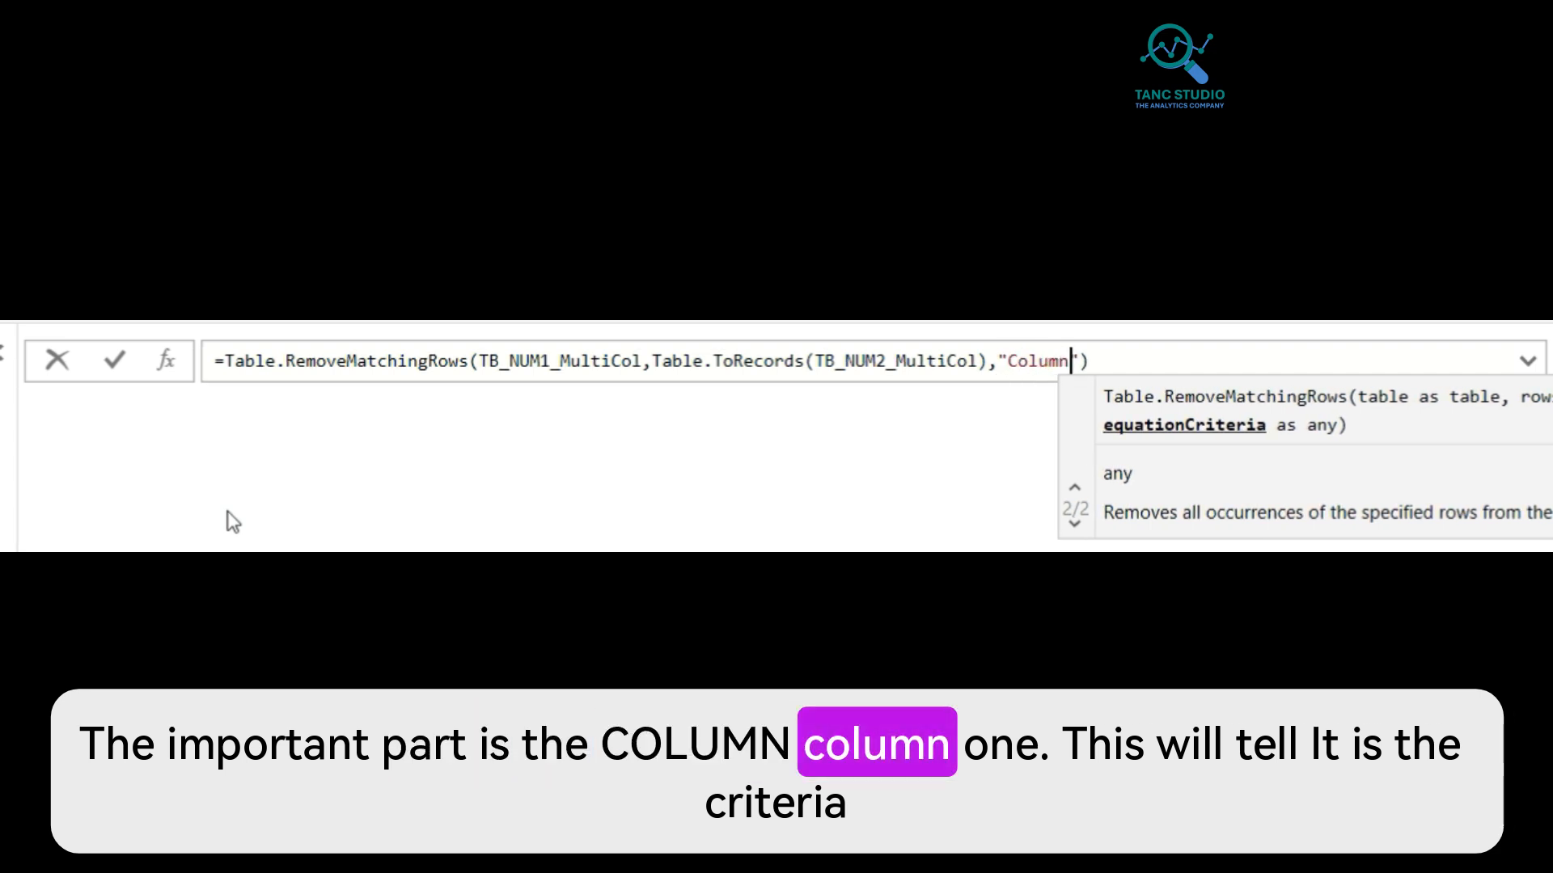
text(1)
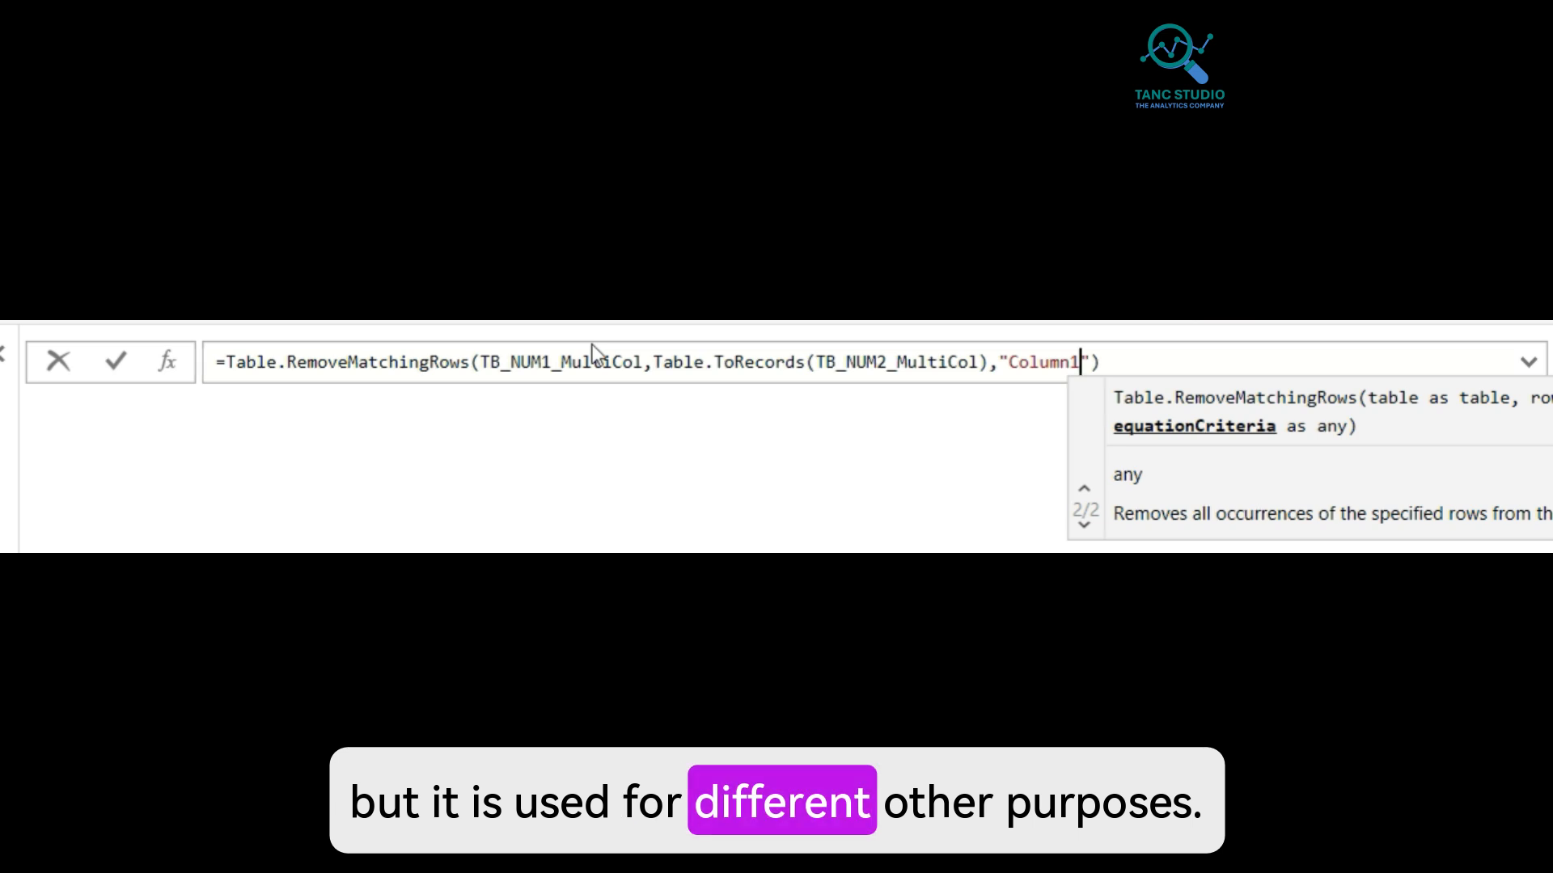
key(Return)
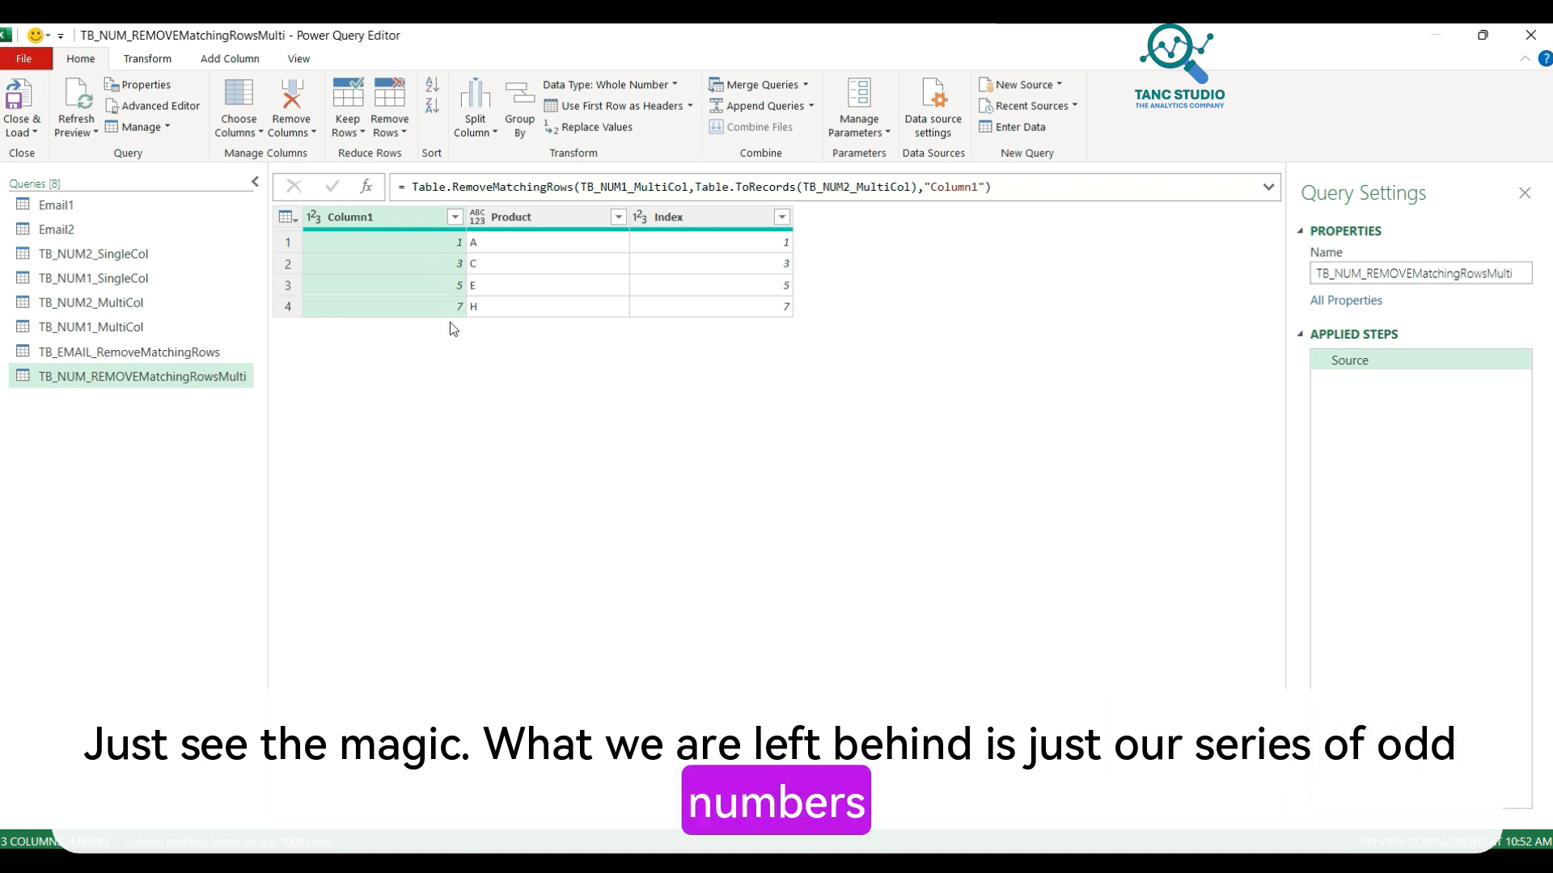
click(118, 301)
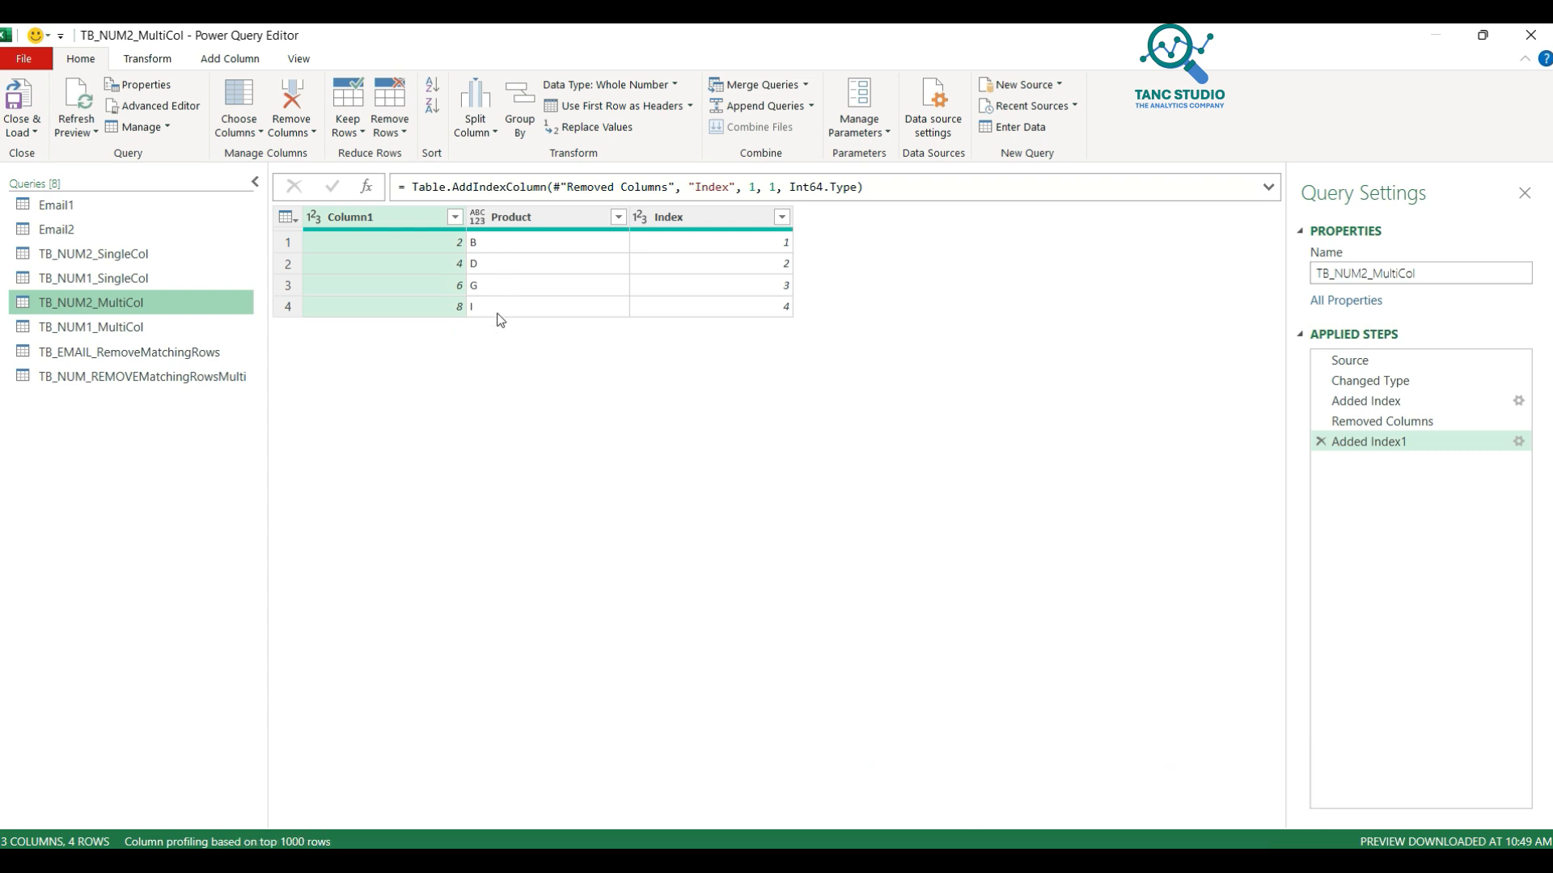
click(154, 330)
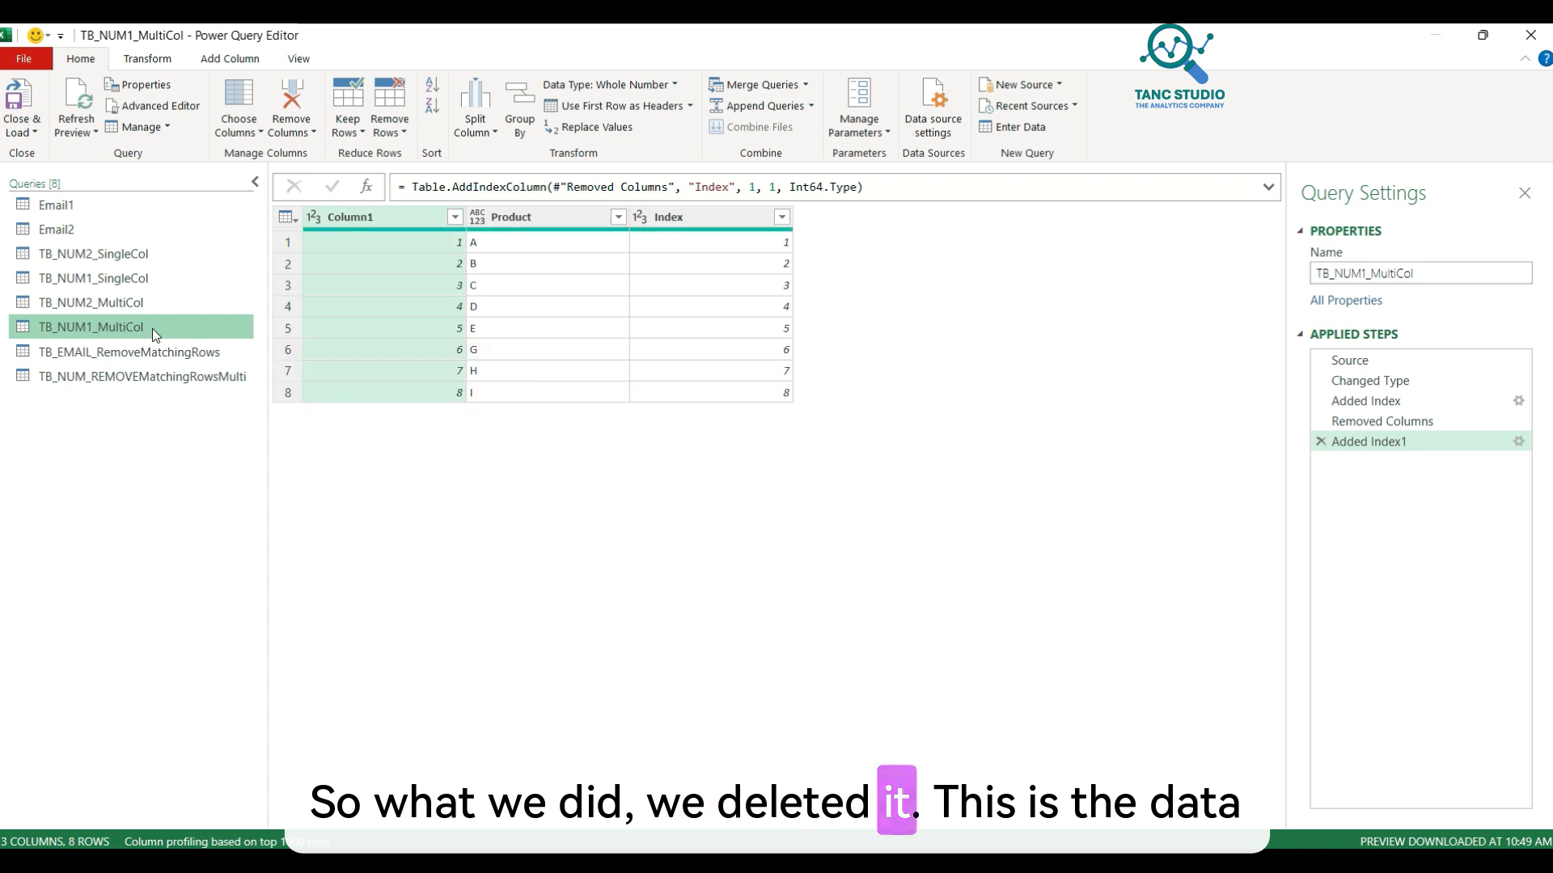
click(104, 376)
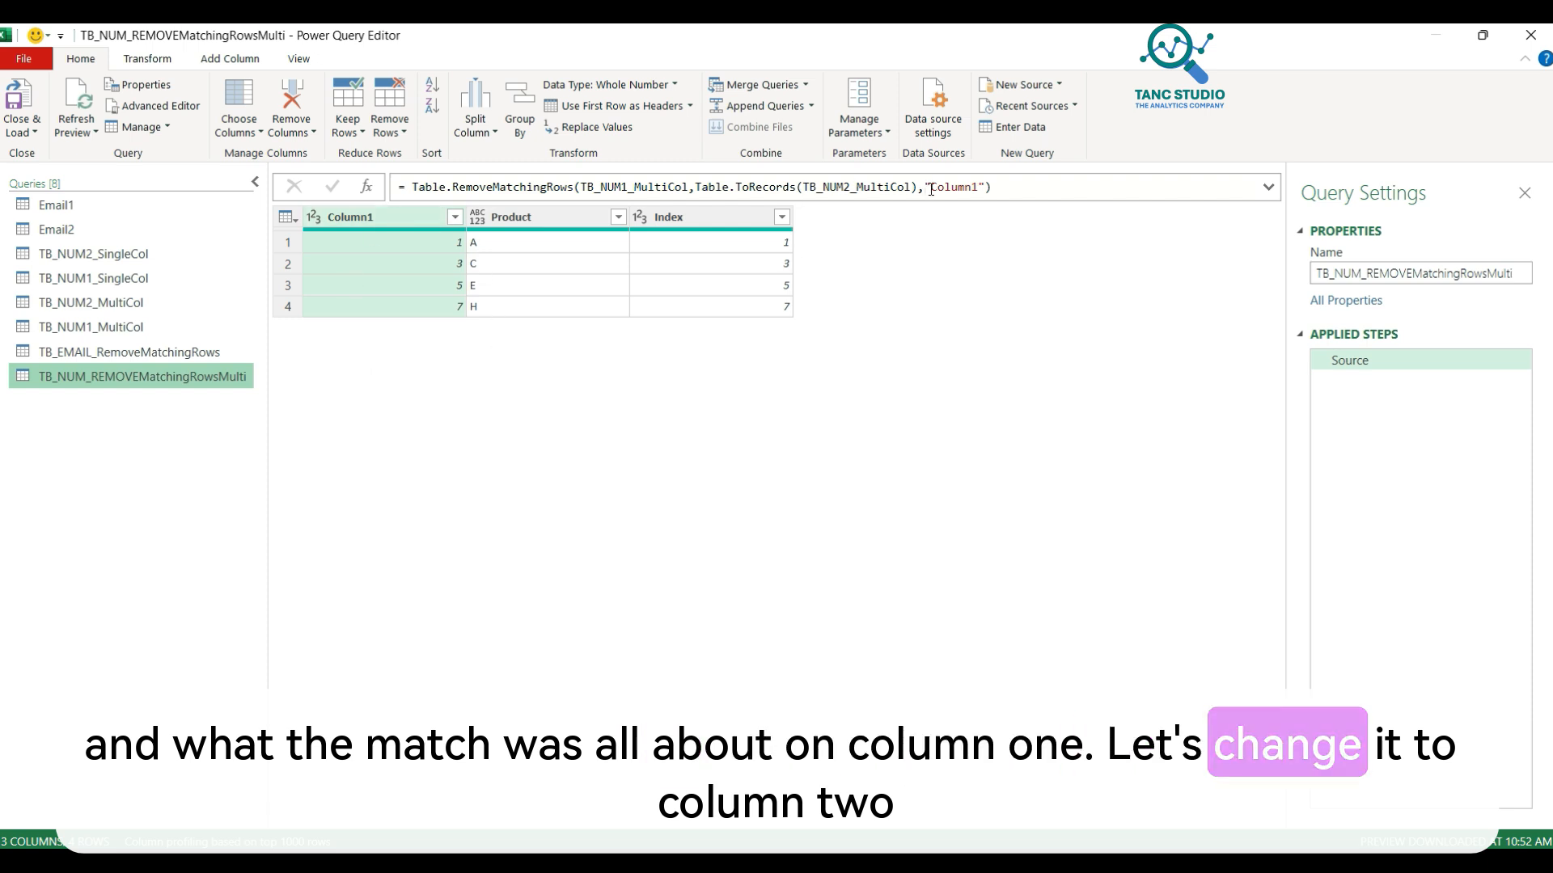
Step: Change the formula's matching criterion from "Column1" to "Product"
drag(930, 187, 979, 187)
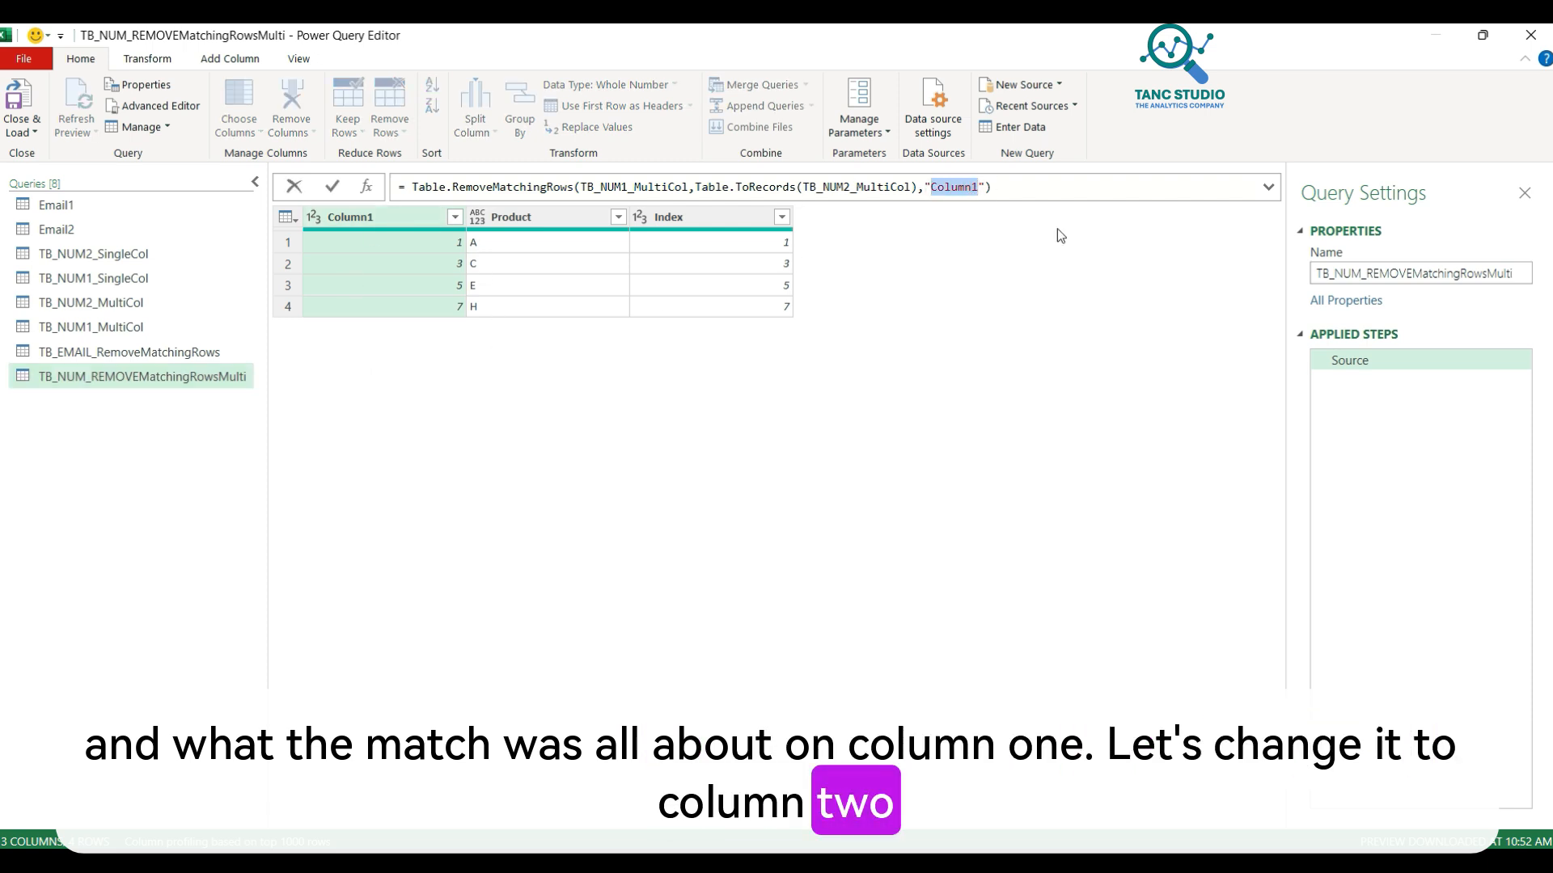
text(Product)
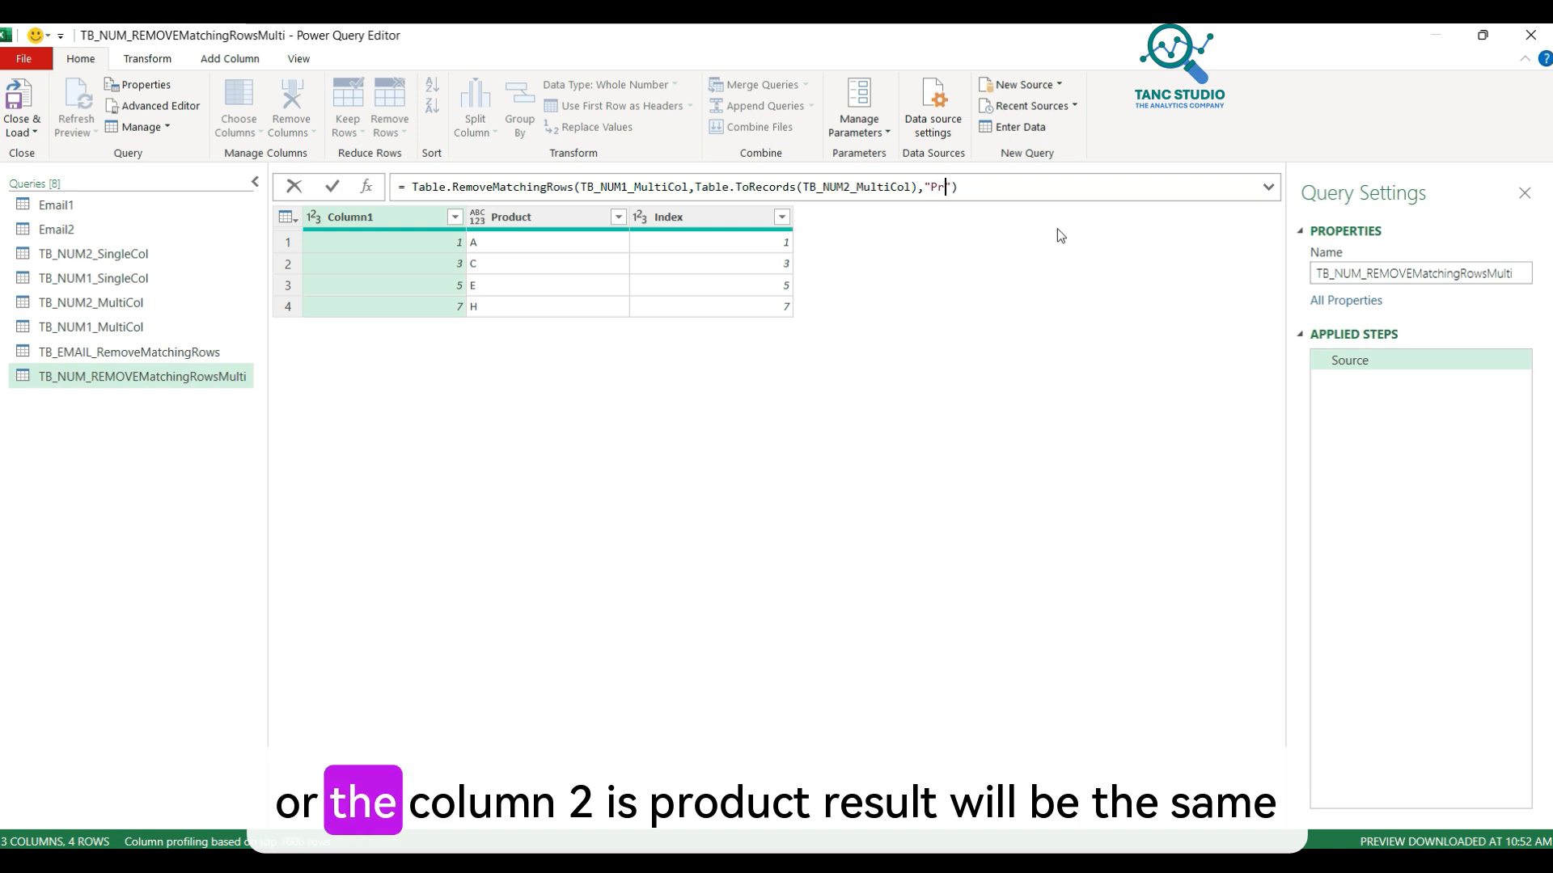
key(Return)
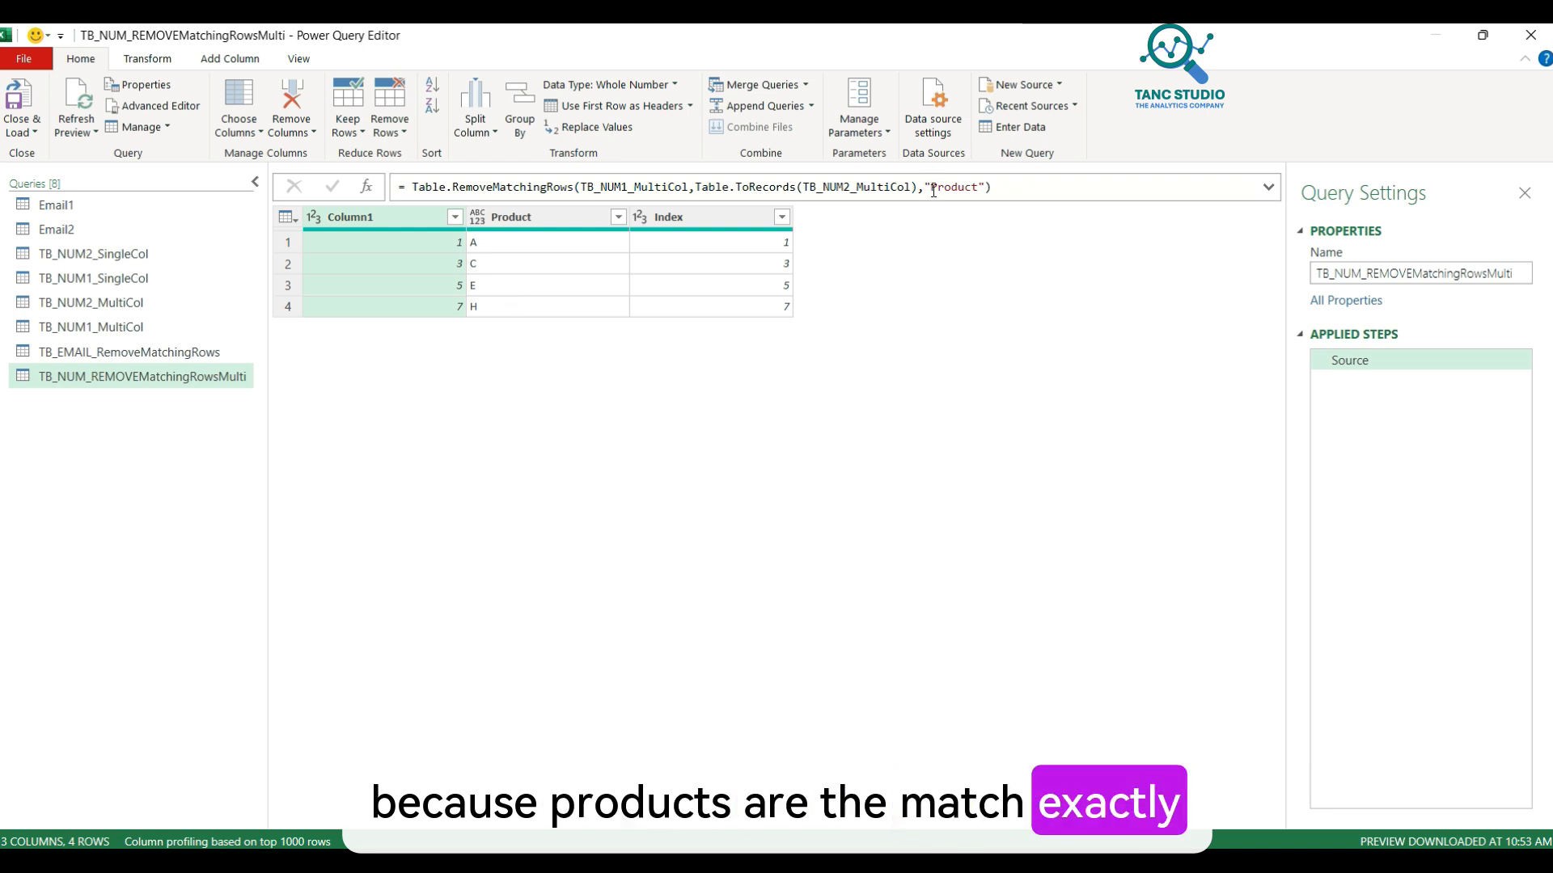
Step: Switch the matching criterion to "Index", leaving rows 5 E, 6 G, 7 H, 8 I
drag(933, 191, 983, 184)
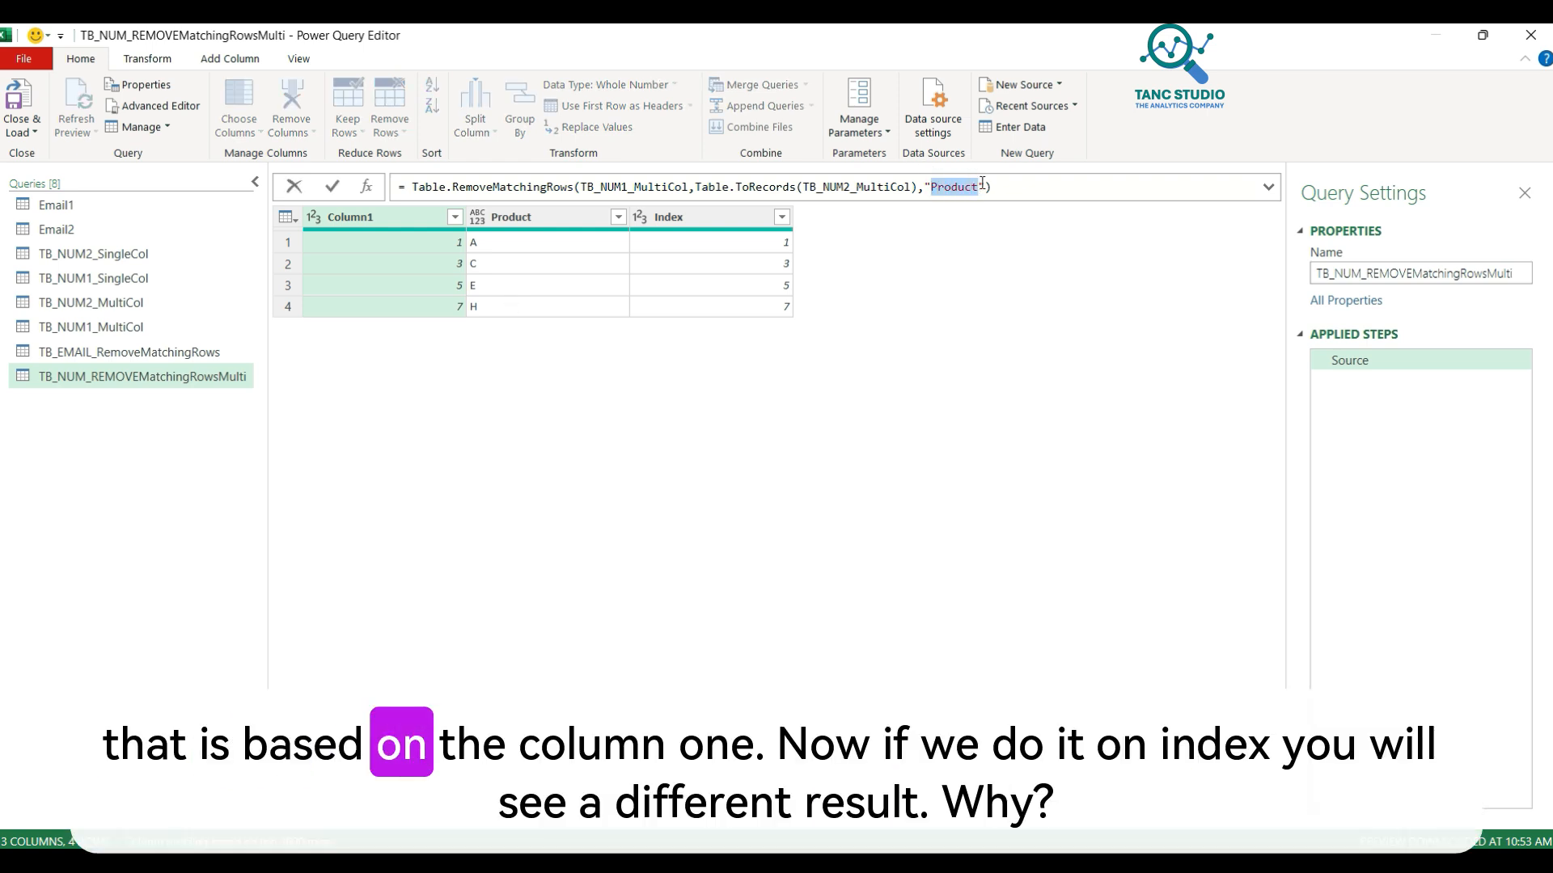
text(Inde)
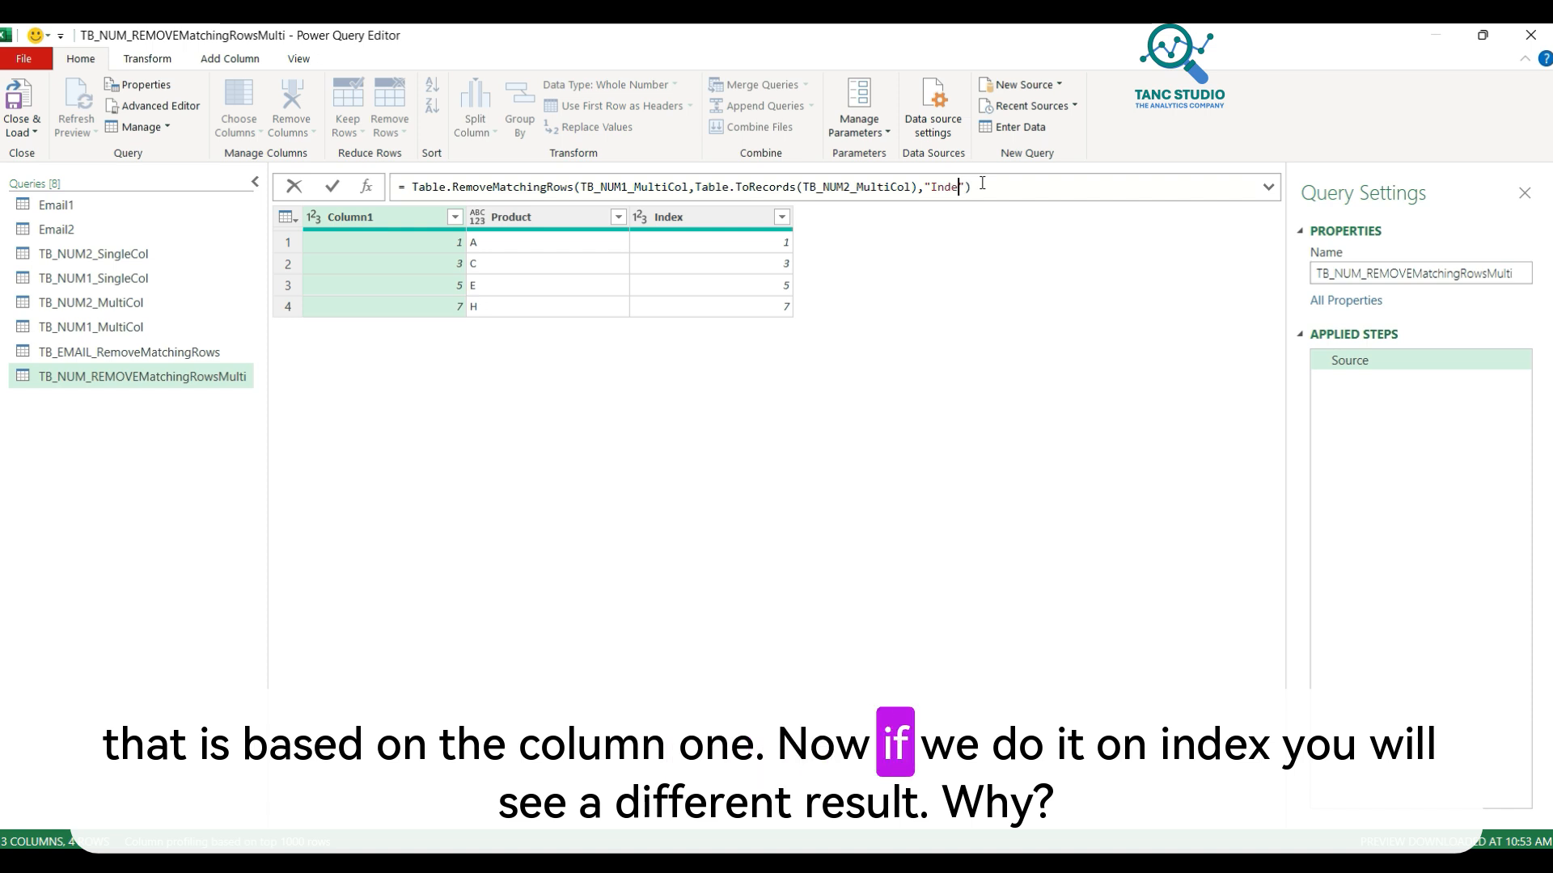
text(x)
key(Return)
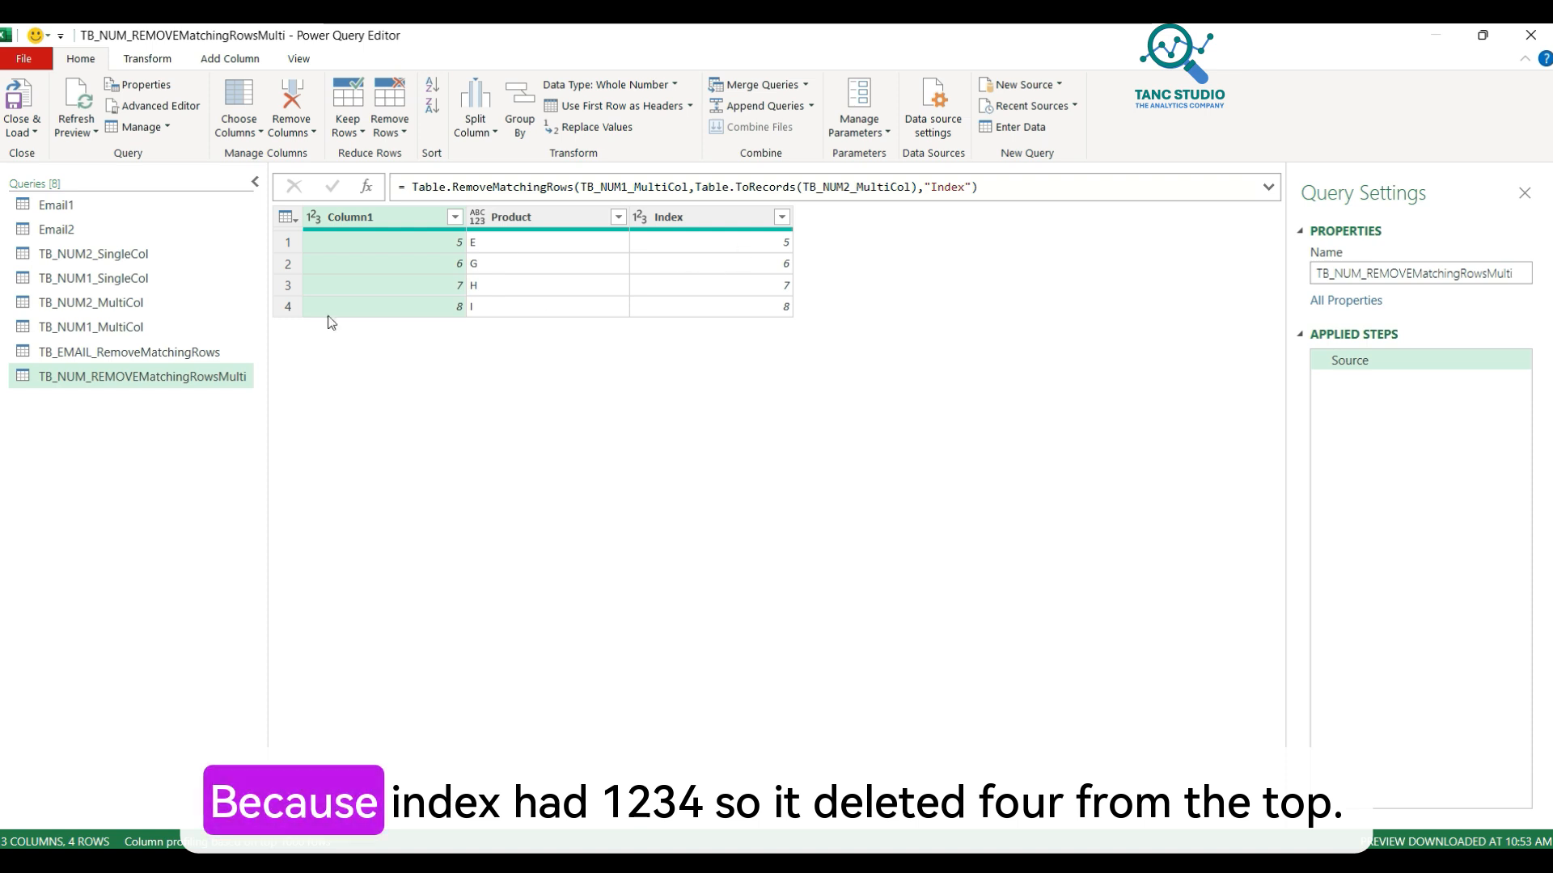
Step: Review the source queries, then close and load TB_NUM_REMOVEMatchingRowsMulti into Excel
click(180, 327)
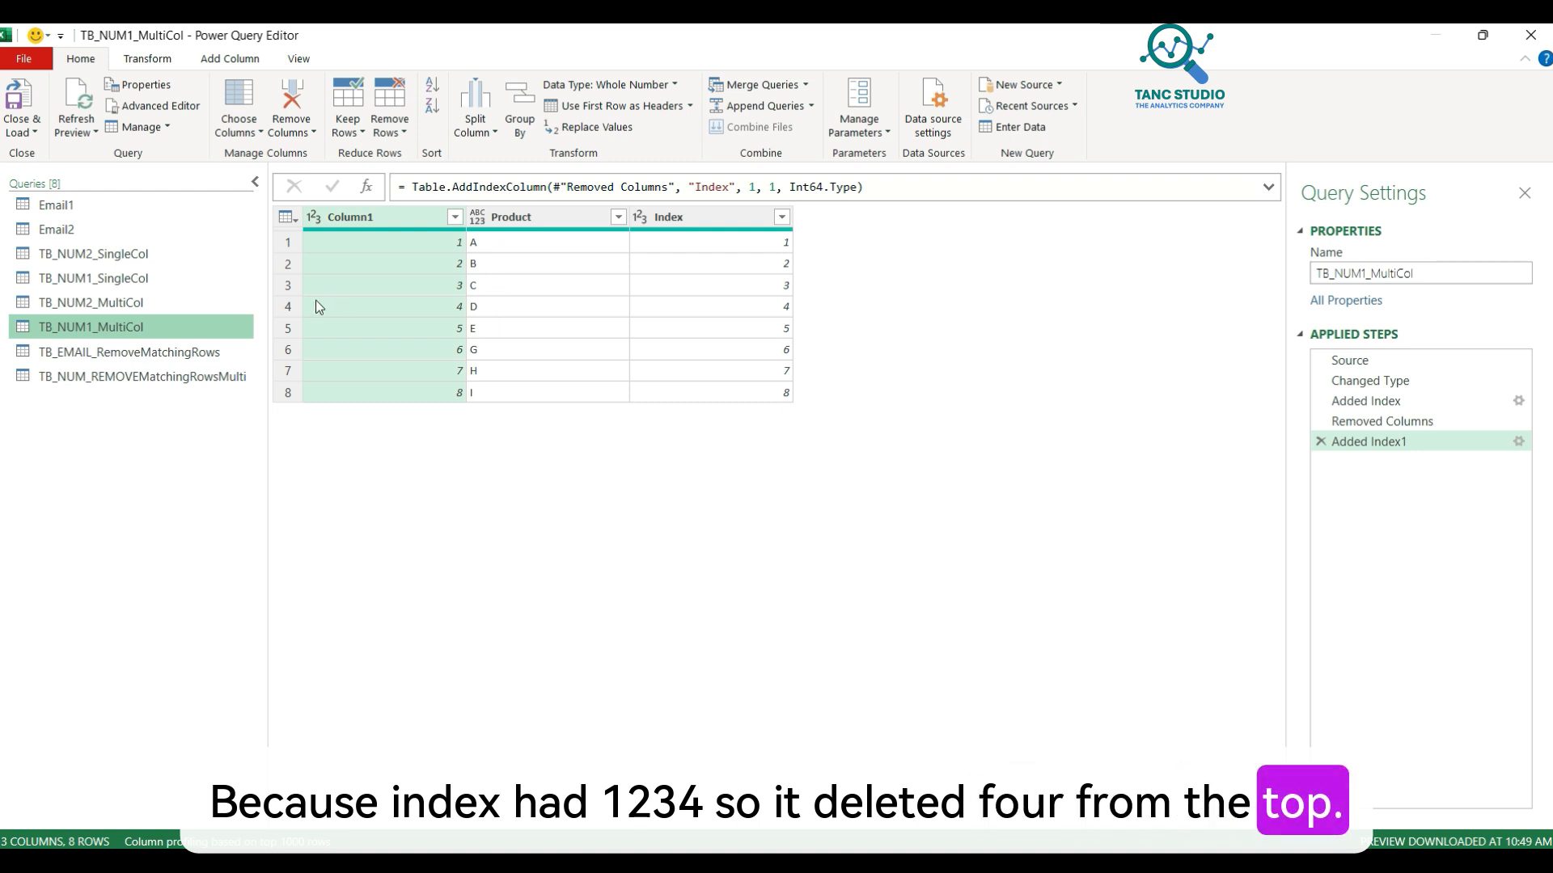
click(136, 303)
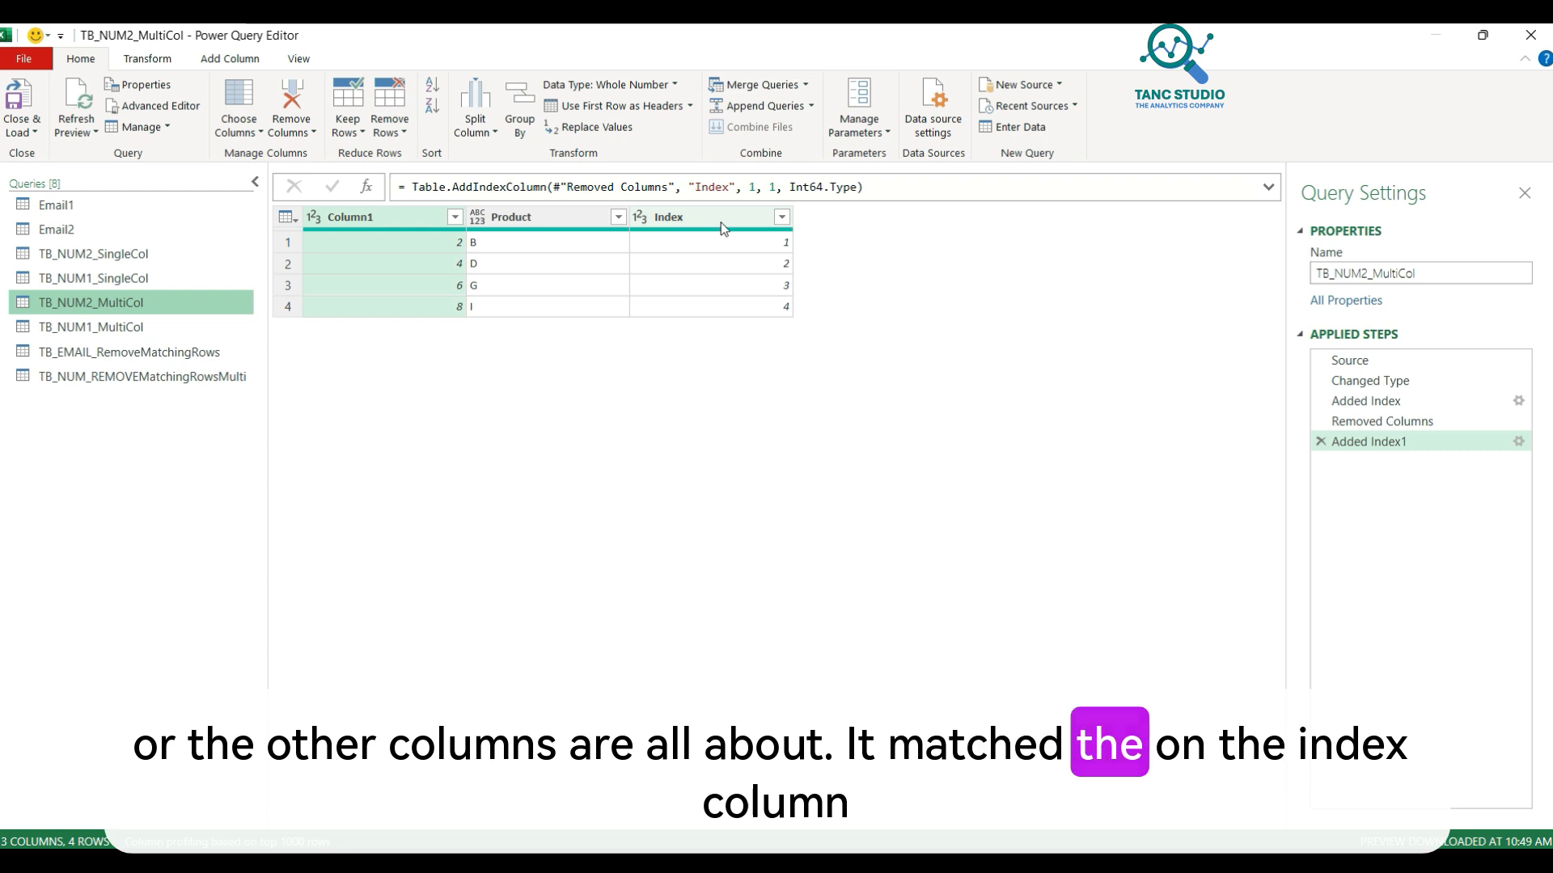
click(80, 327)
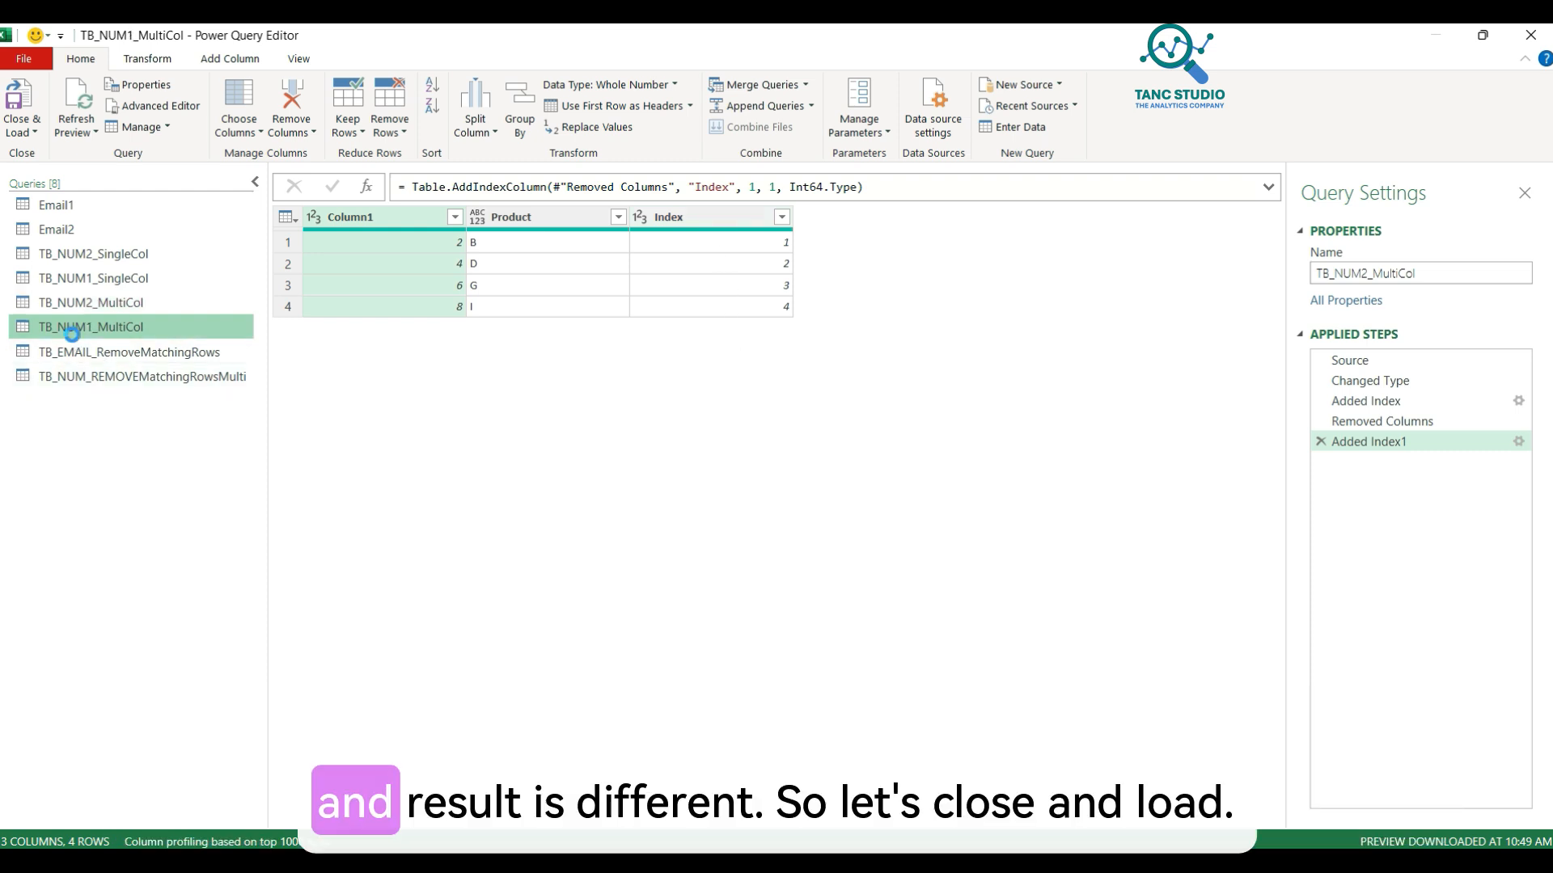
click(81, 352)
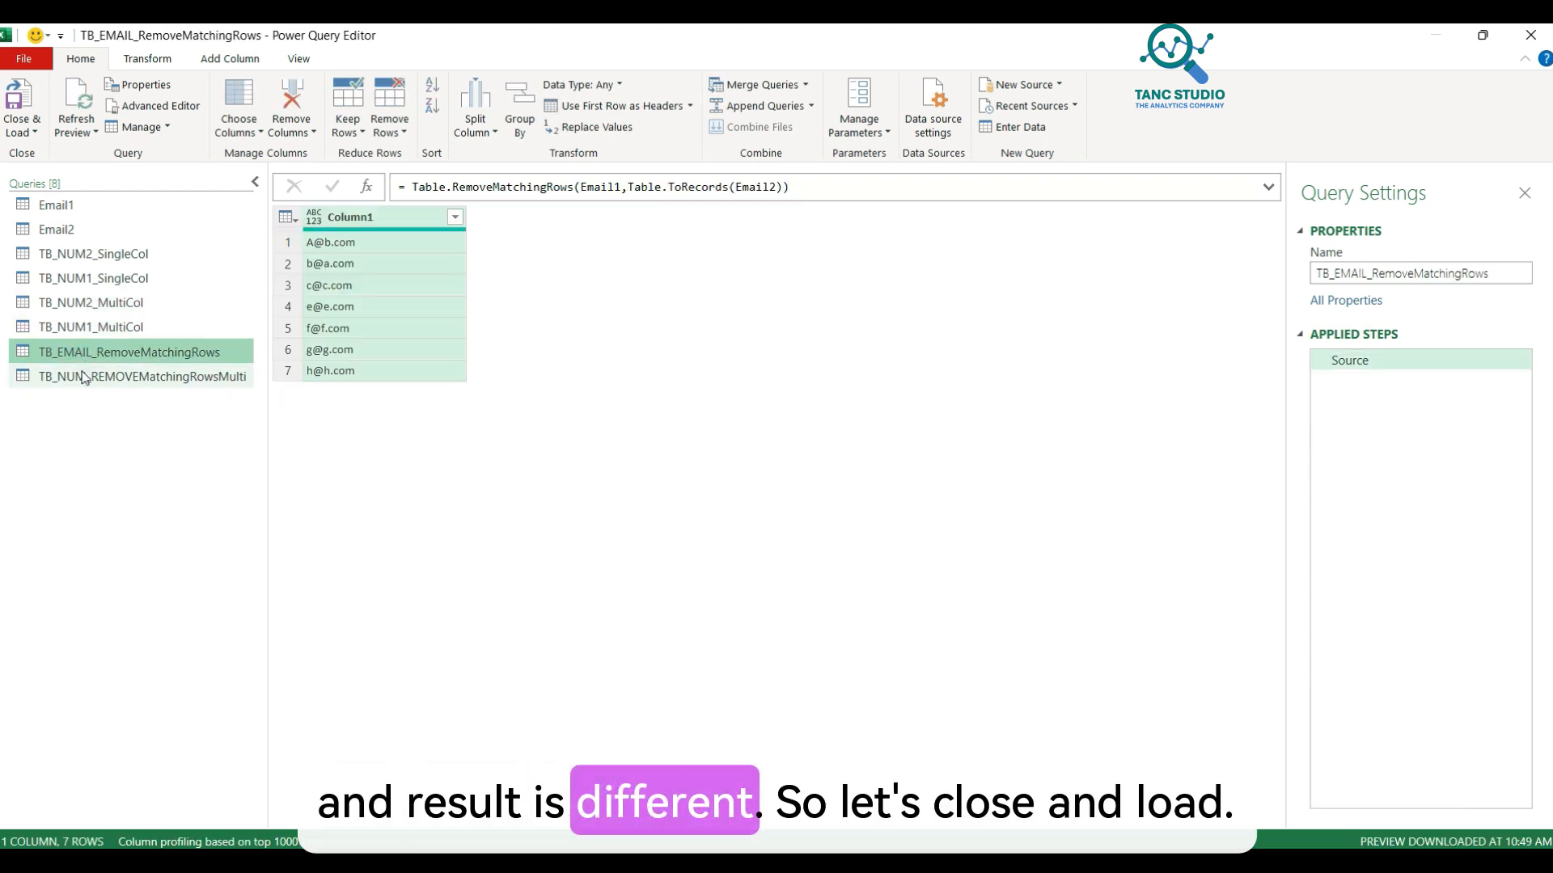
click(80, 376)
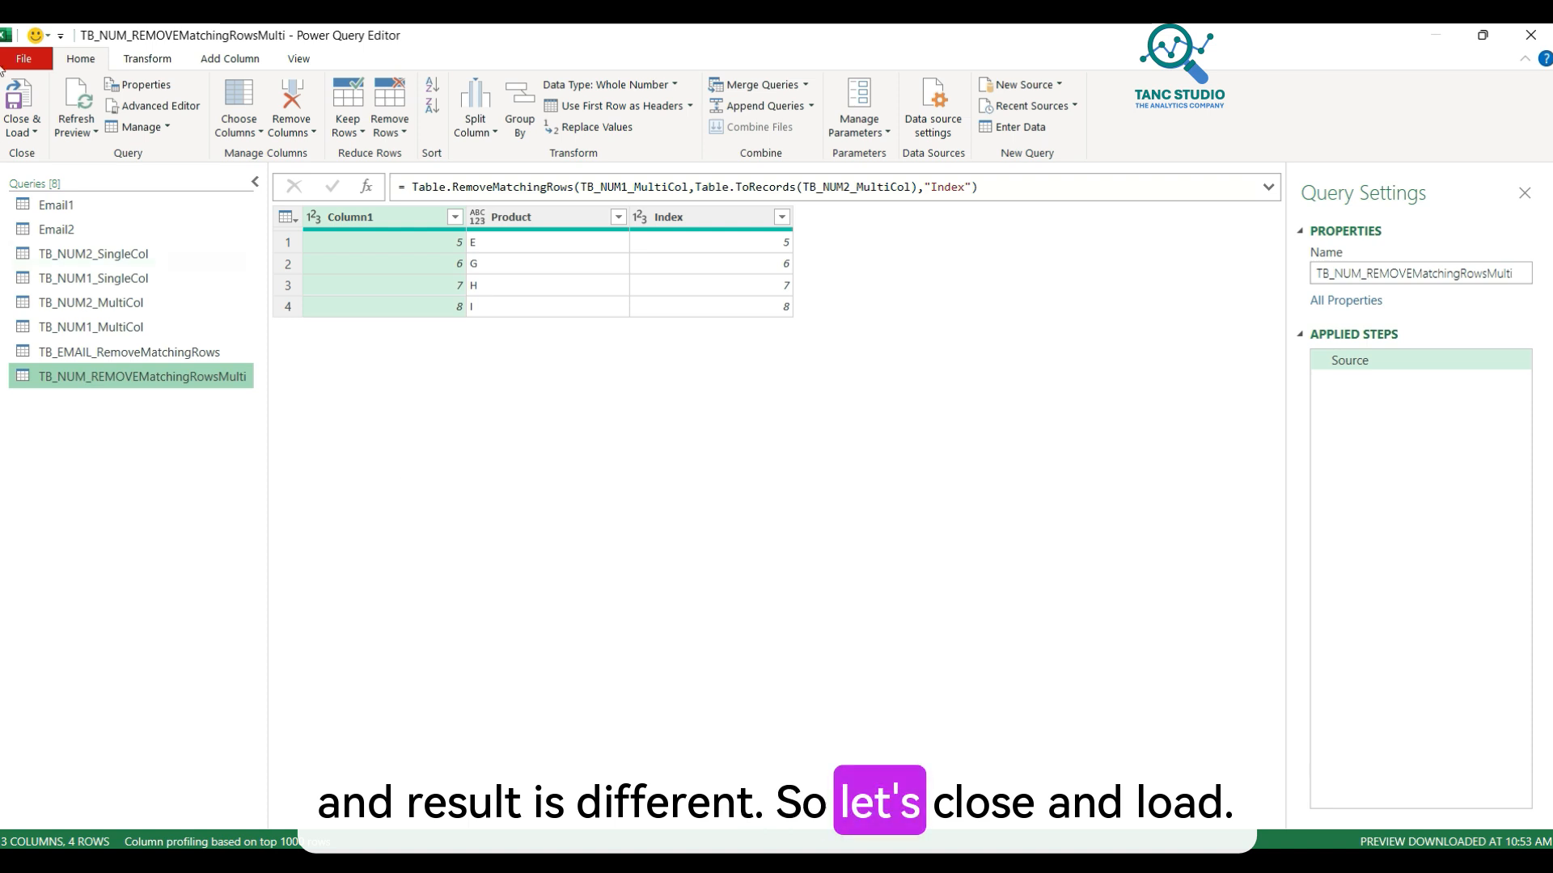
click(18, 133)
click(22, 150)
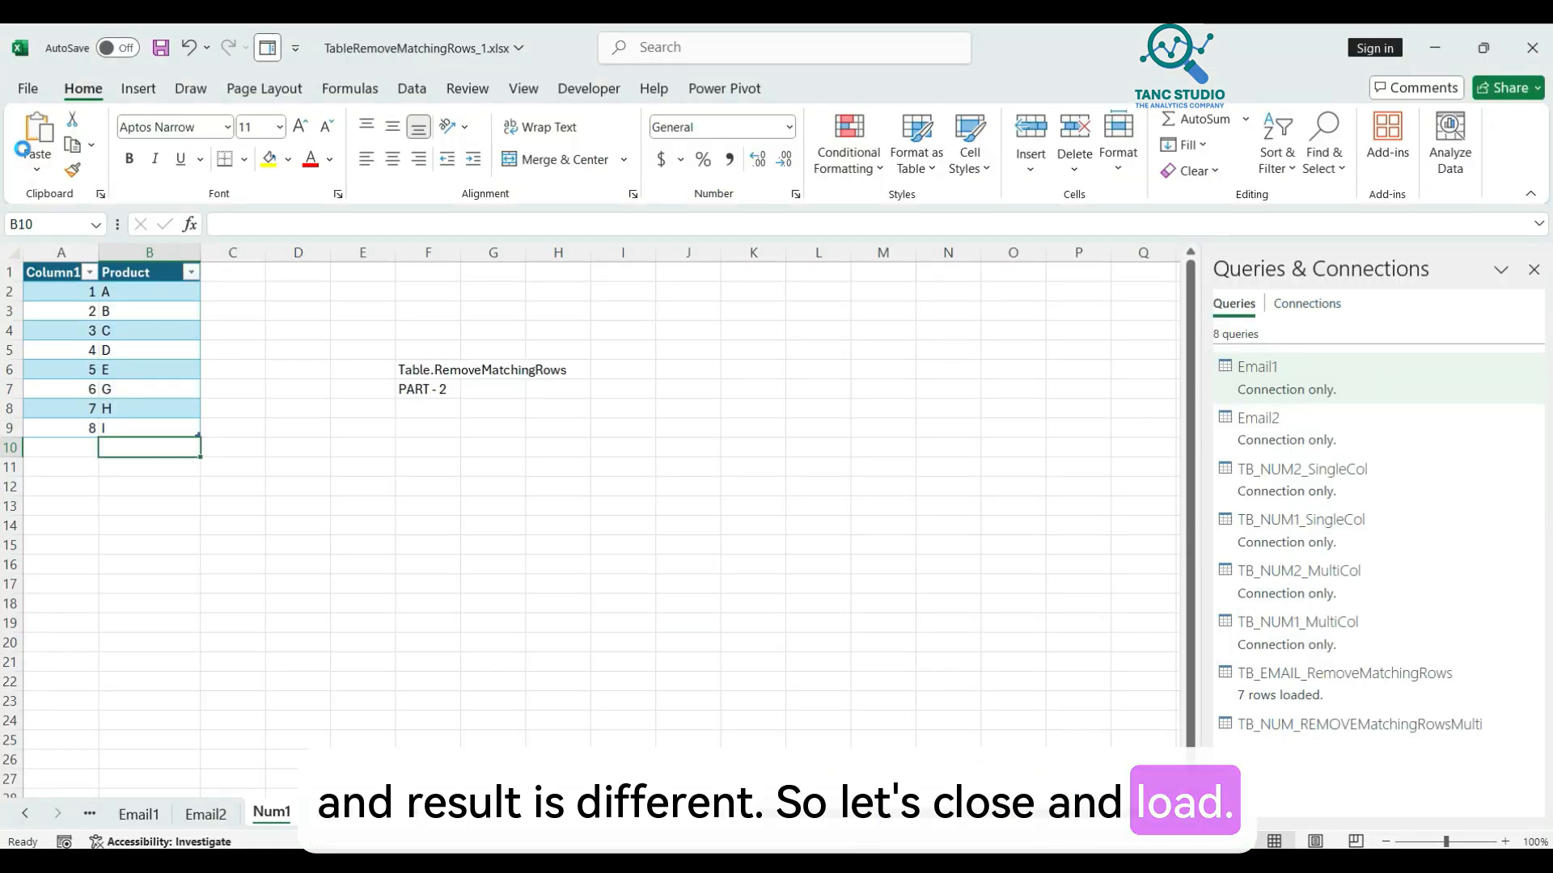